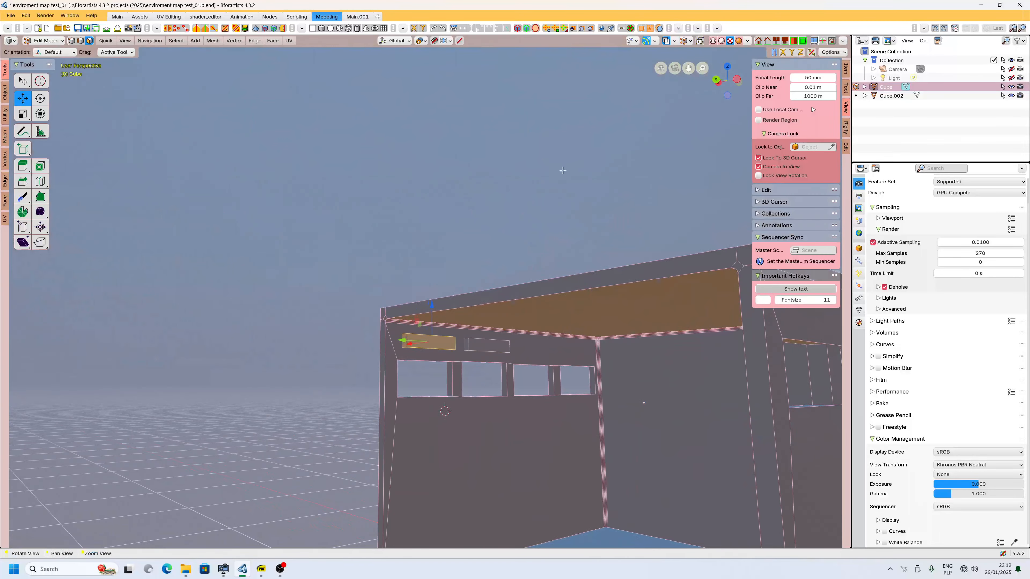
Open the splash screen and then the About dialog to view the program's version information.
click(92, 16)
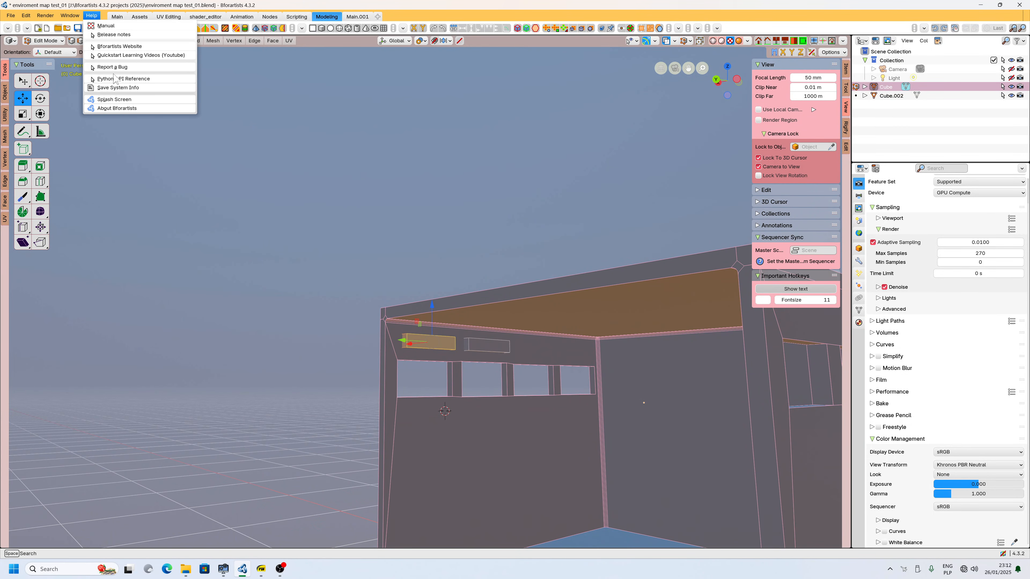
click(115, 99)
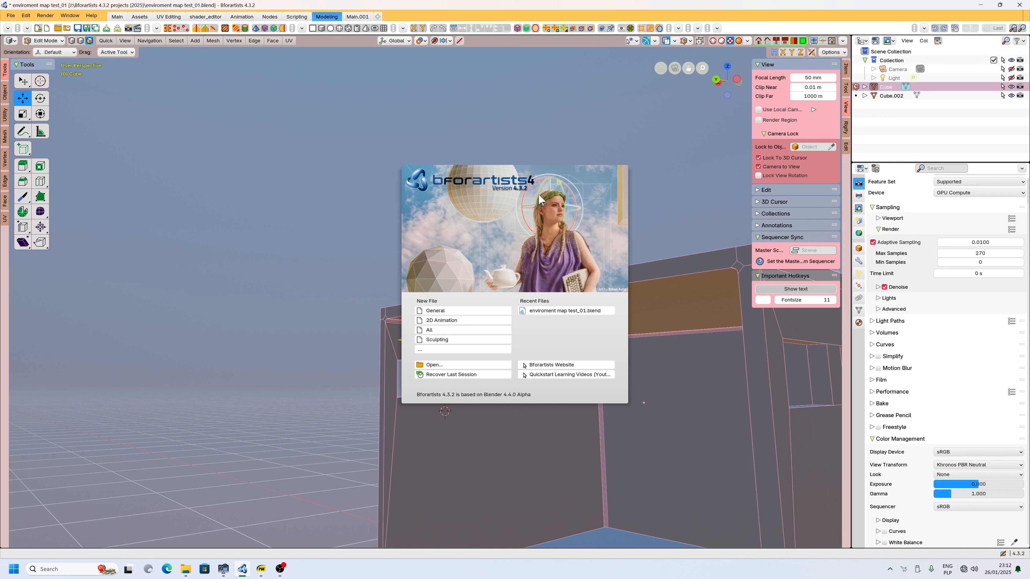
click(92, 15)
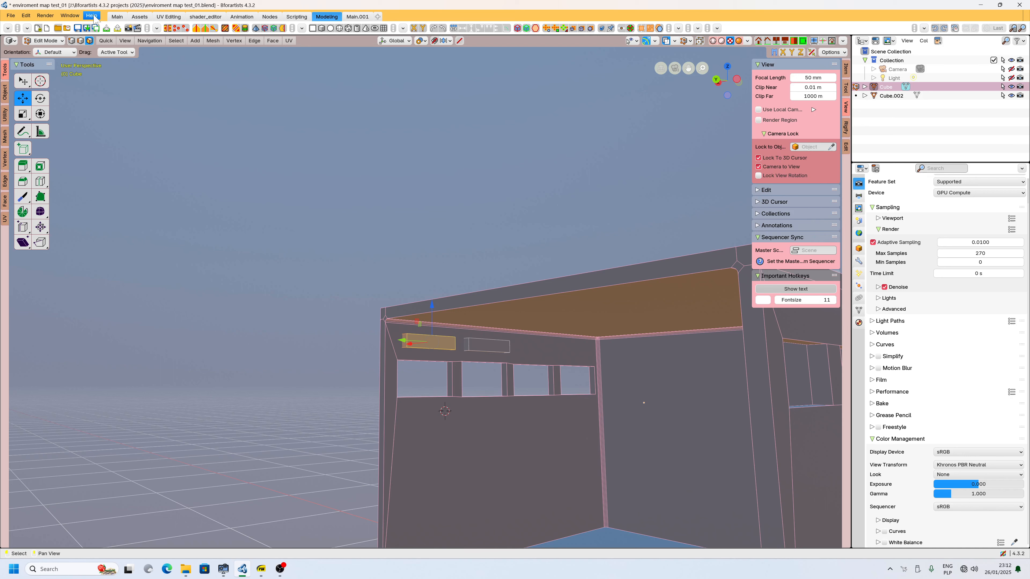
click(91, 15)
click(117, 108)
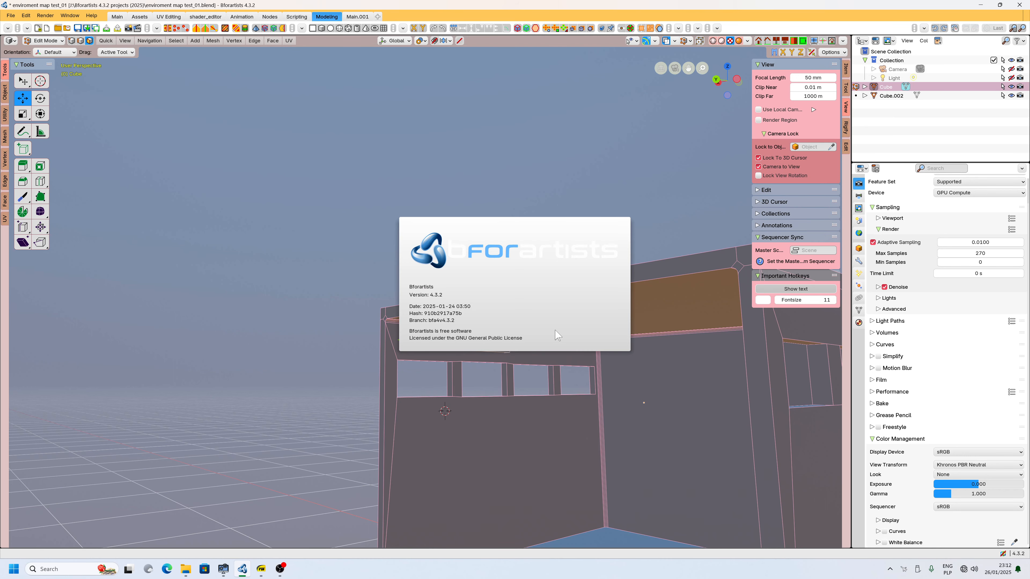
click(407, 409)
Switch to the reference manual PDF and read the Intersect (Boolean) section, highlighting the Last Operator heading.
scroll(406, 409, up, 6)
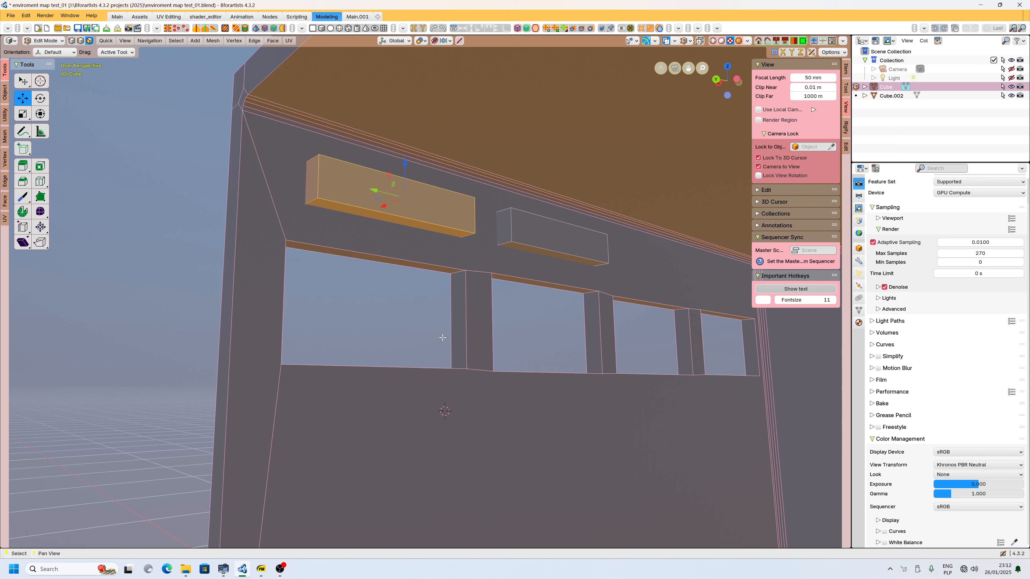
middle_drag(426, 283, 371, 320)
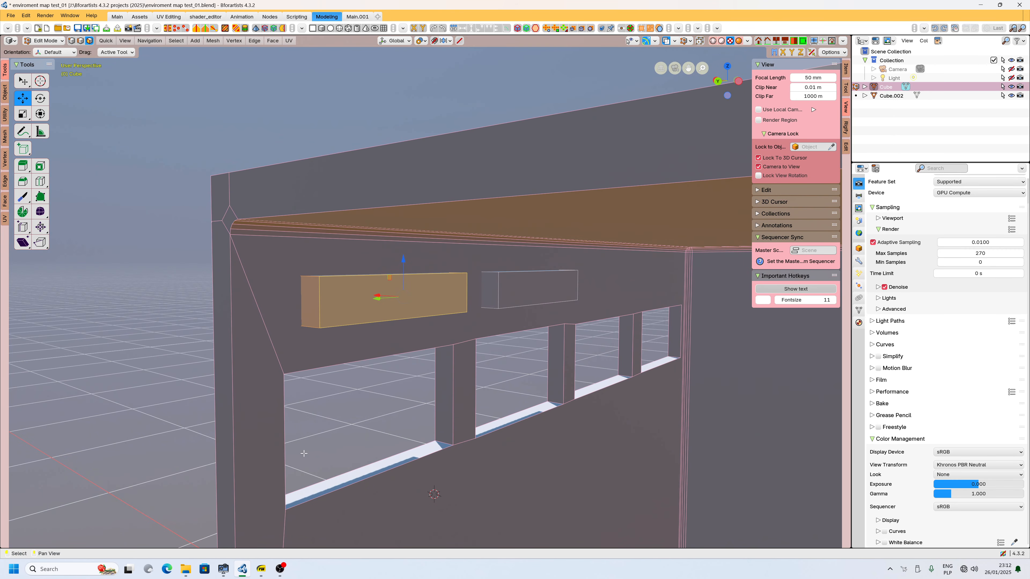
click(262, 569)
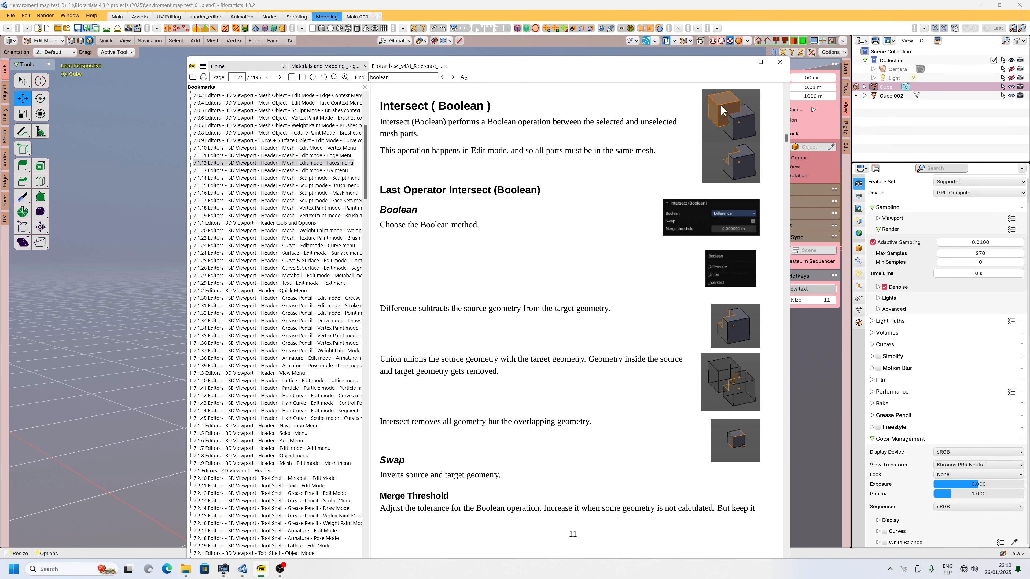
drag(379, 187, 496, 191)
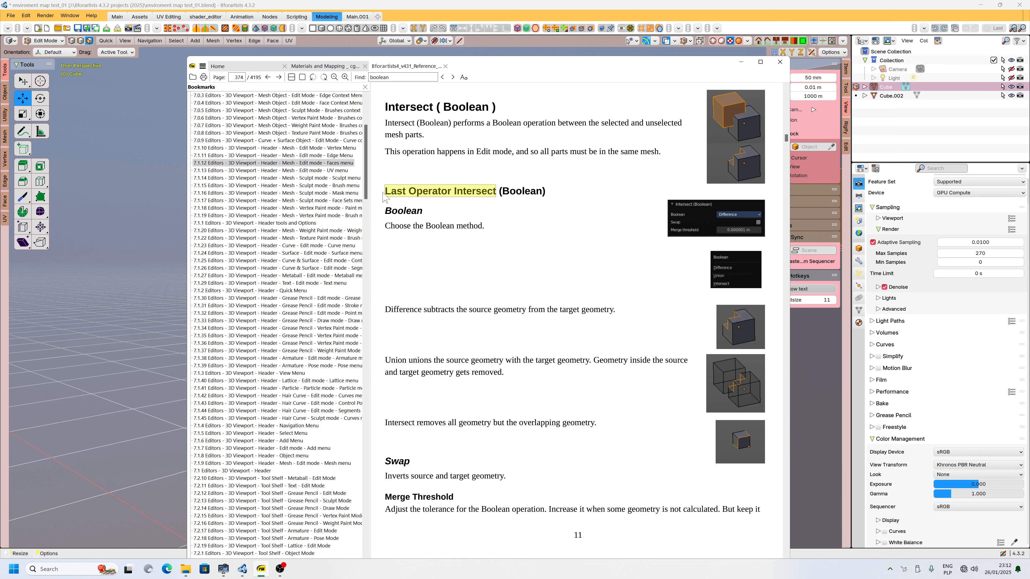
click(475, 193)
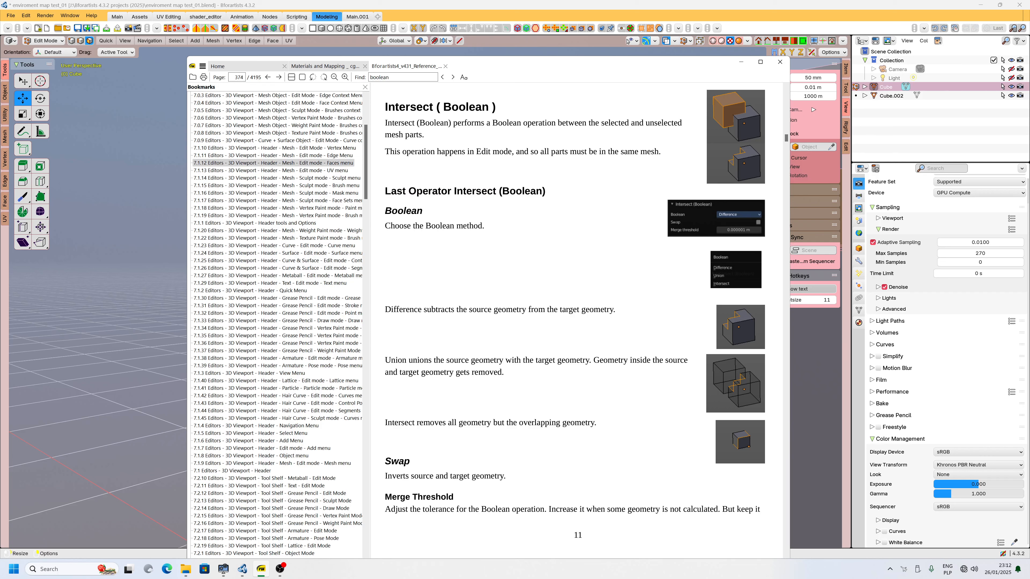
drag(449, 191, 385, 190)
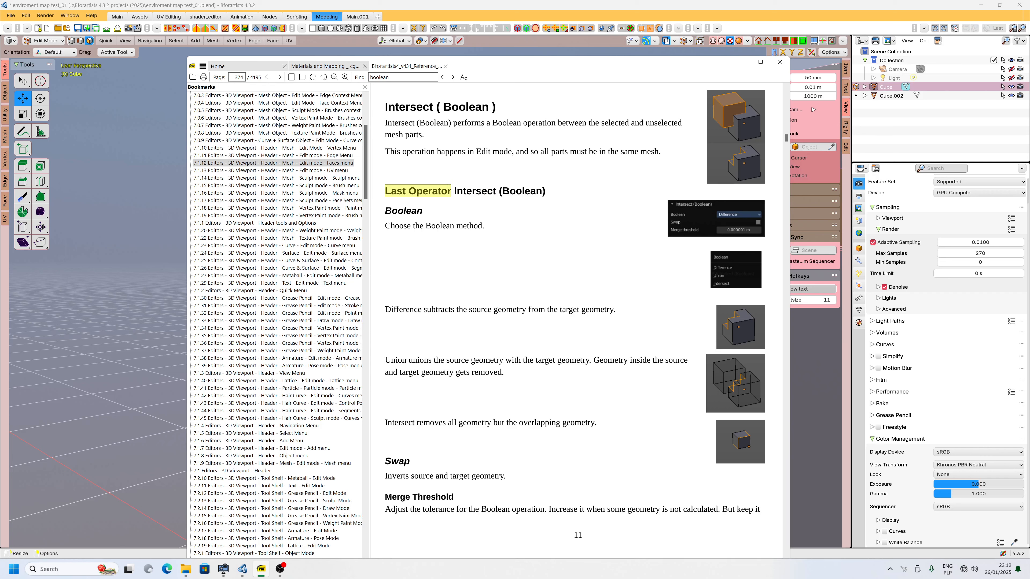
click(741, 63)
Try an Intersect (Boolean) on the selected box, switching its operation to Intersect and then Difference, and undo it.
middle_drag(466, 298, 385, 286)
click(273, 40)
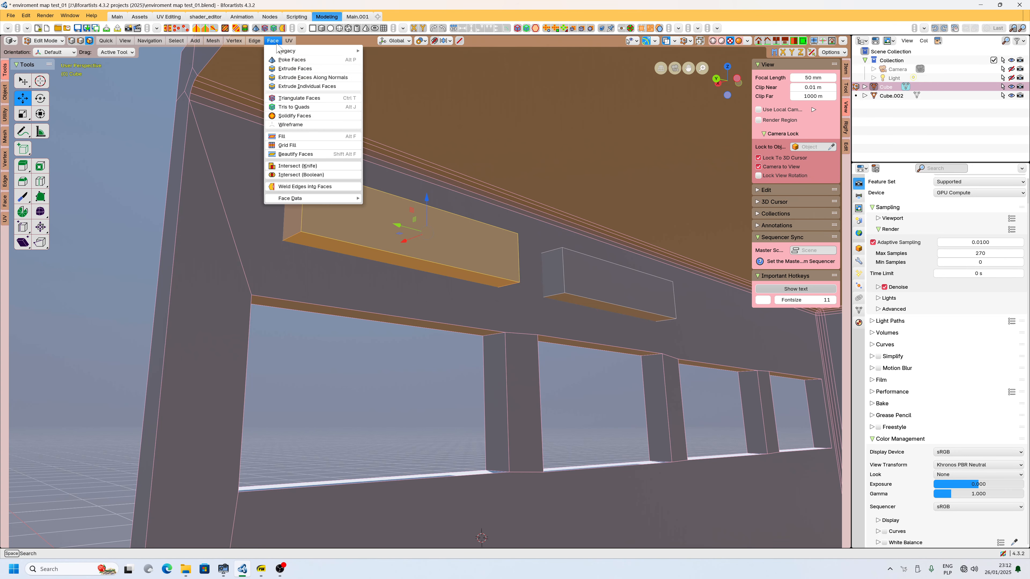
click(309, 175)
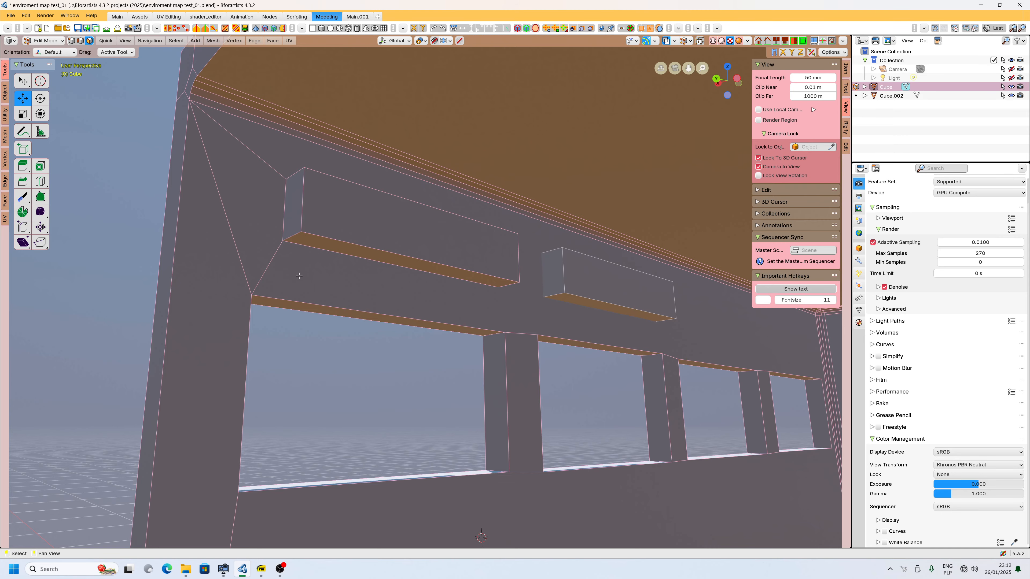
middle_drag(324, 223, 321, 272)
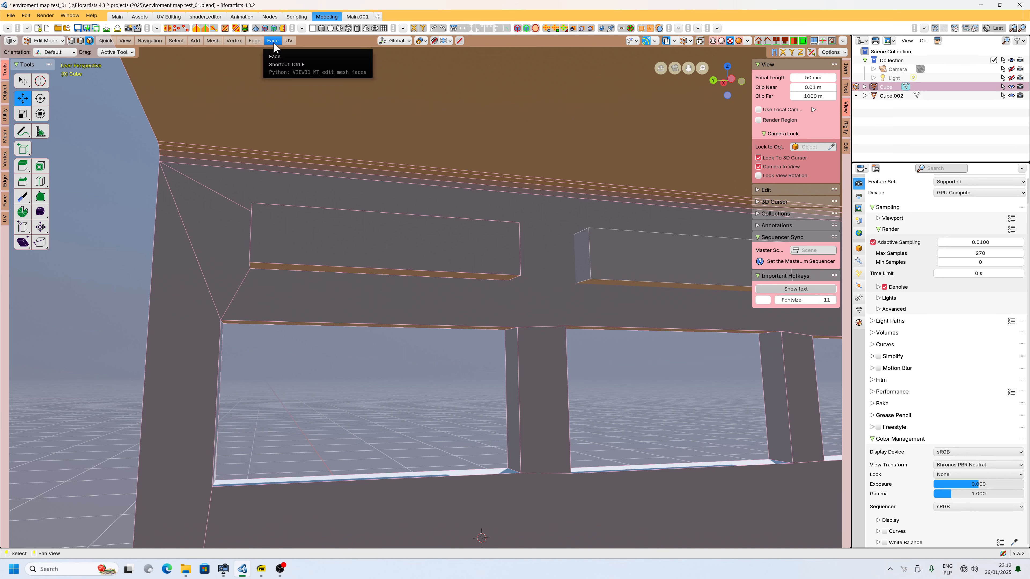
click(27, 17)
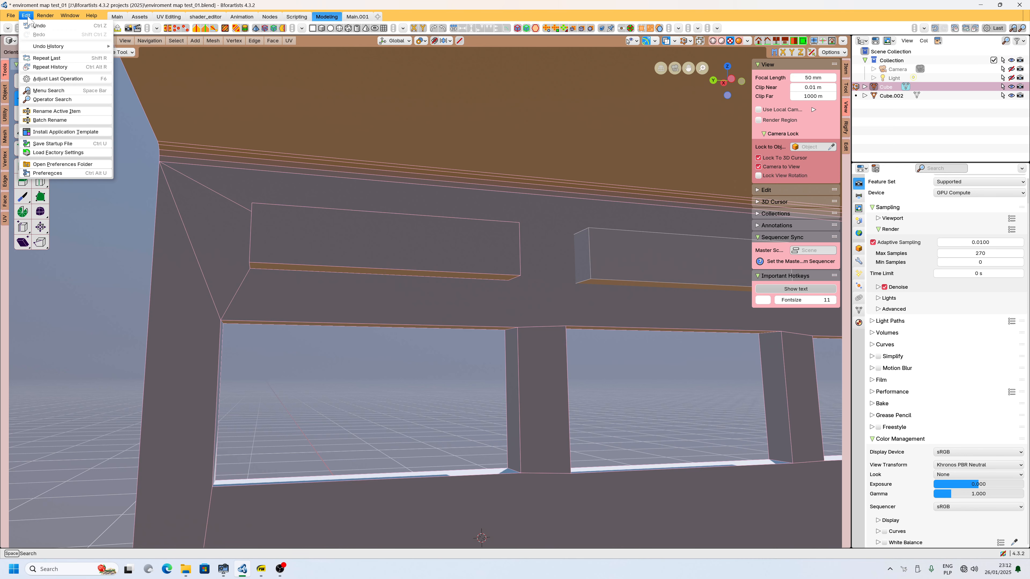
click(58, 79)
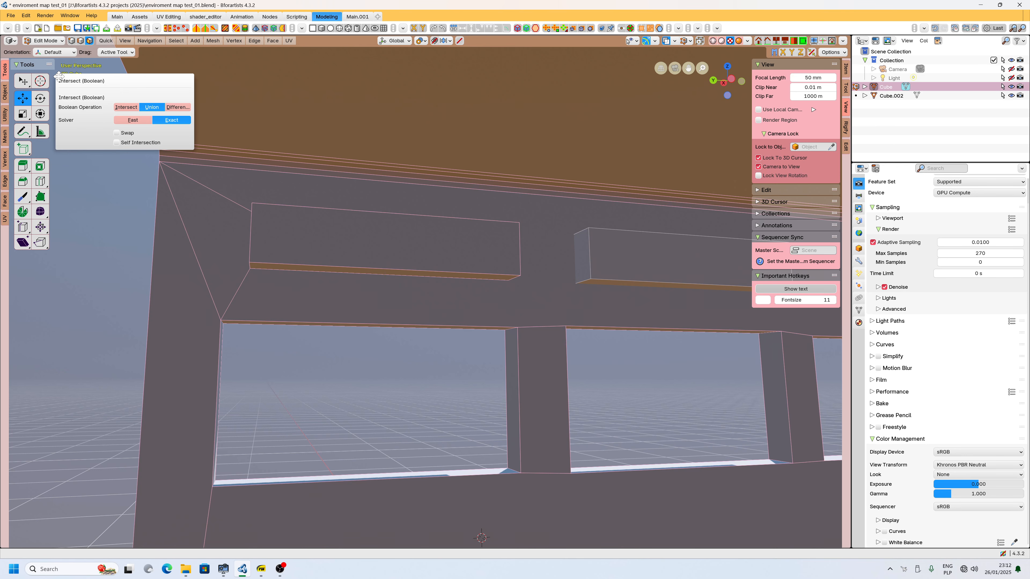
click(129, 108)
click(177, 107)
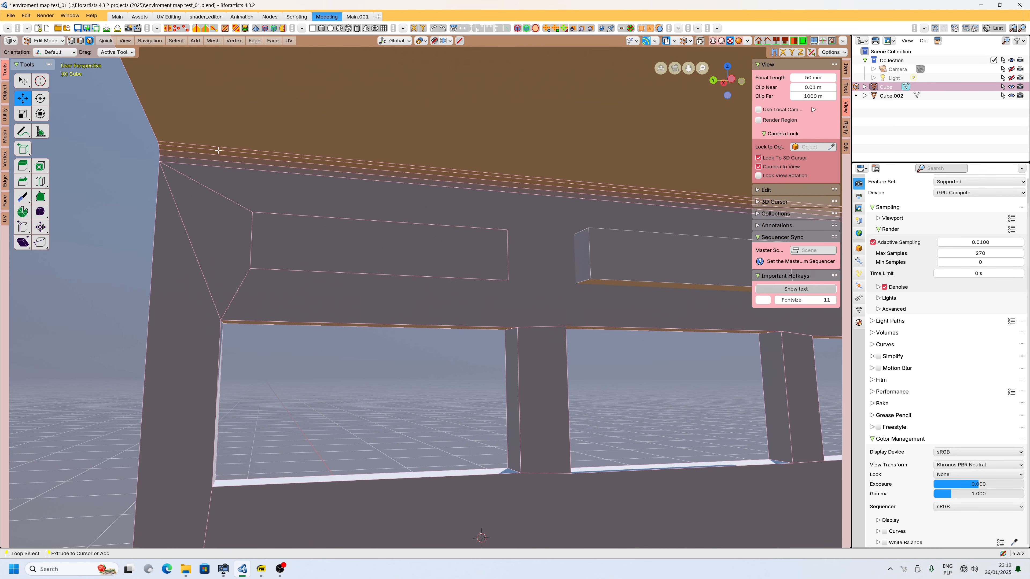
key(ctrl+z)
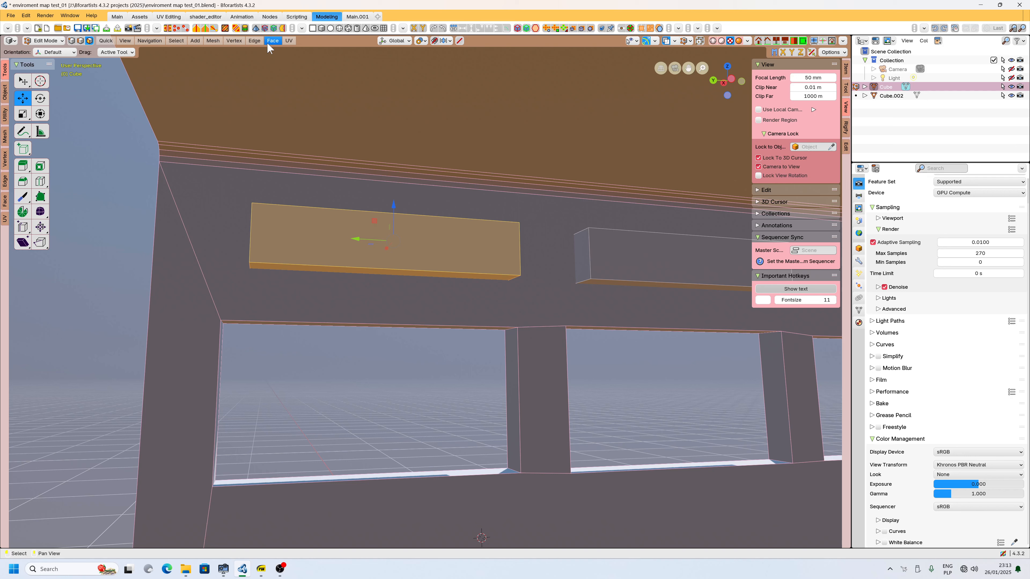
Cut the selected box out of the wall with Intersect (Boolean) set to Difference and the Fast solver.
click(26, 16)
click(25, 17)
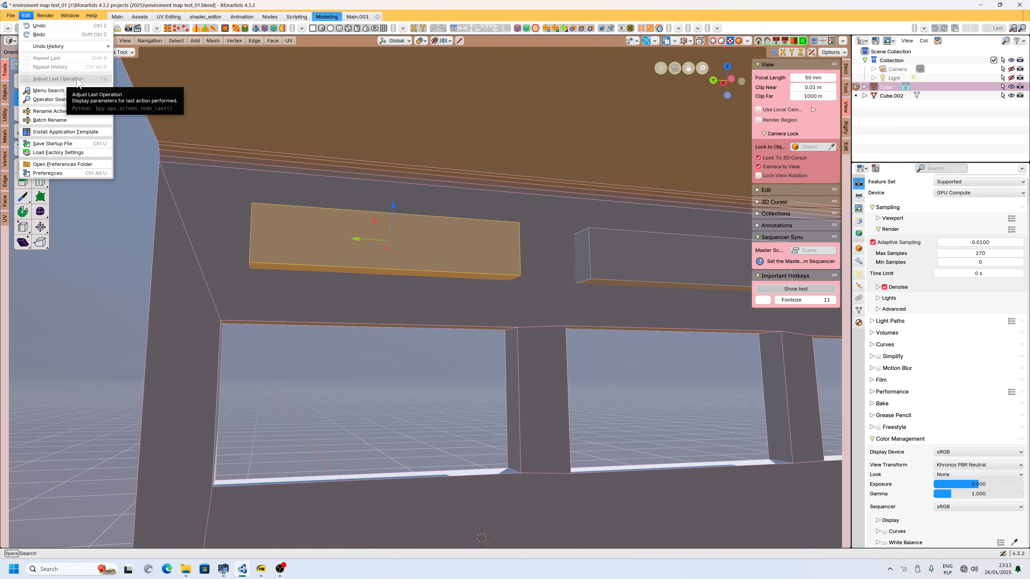
click(273, 41)
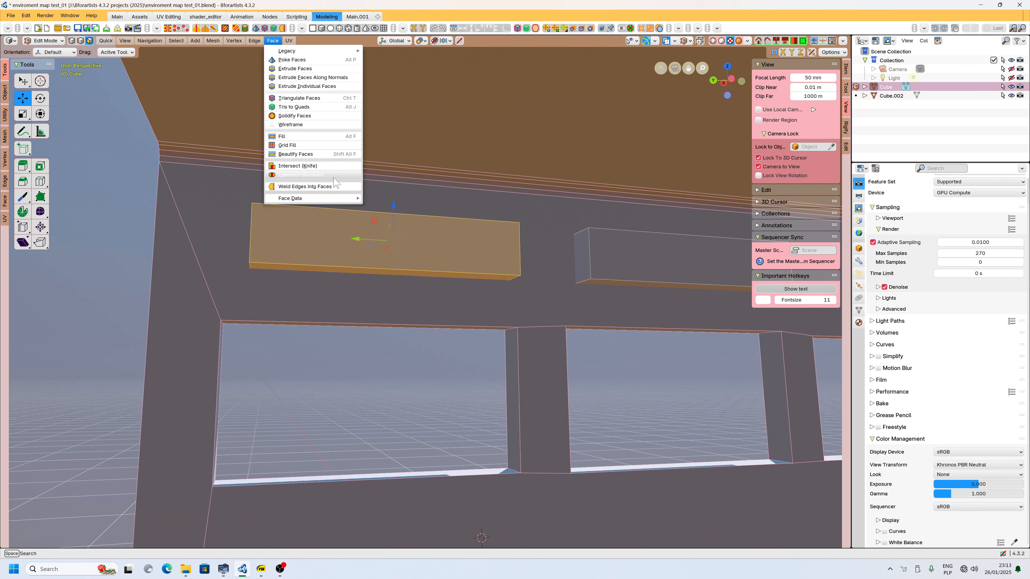
click(317, 175)
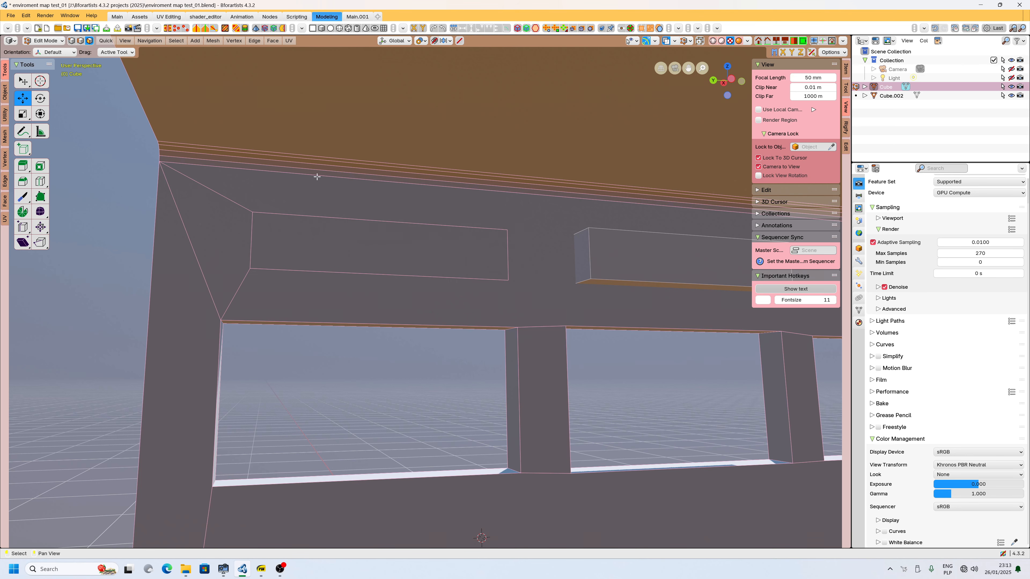
click(26, 15)
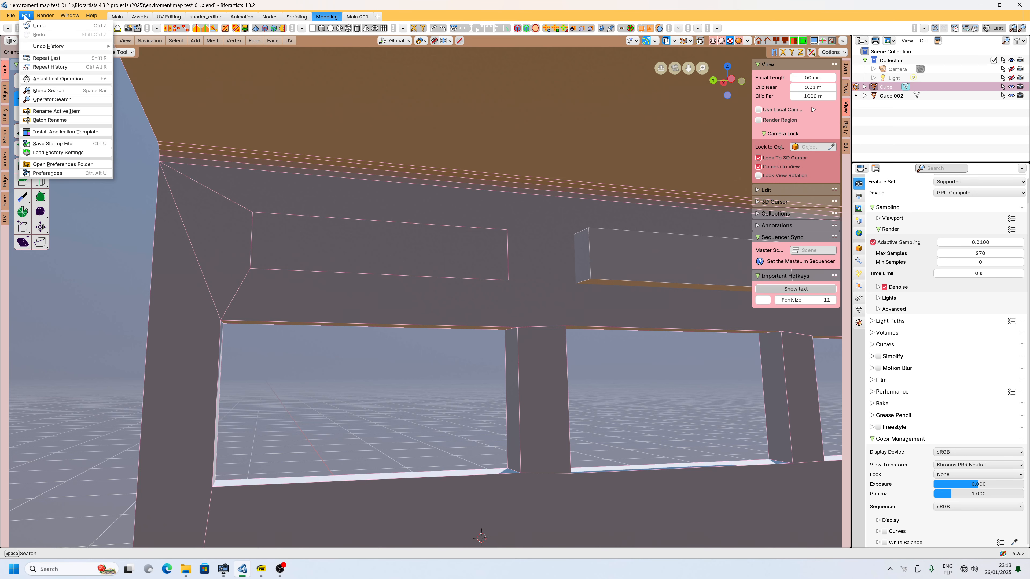
click(47, 79)
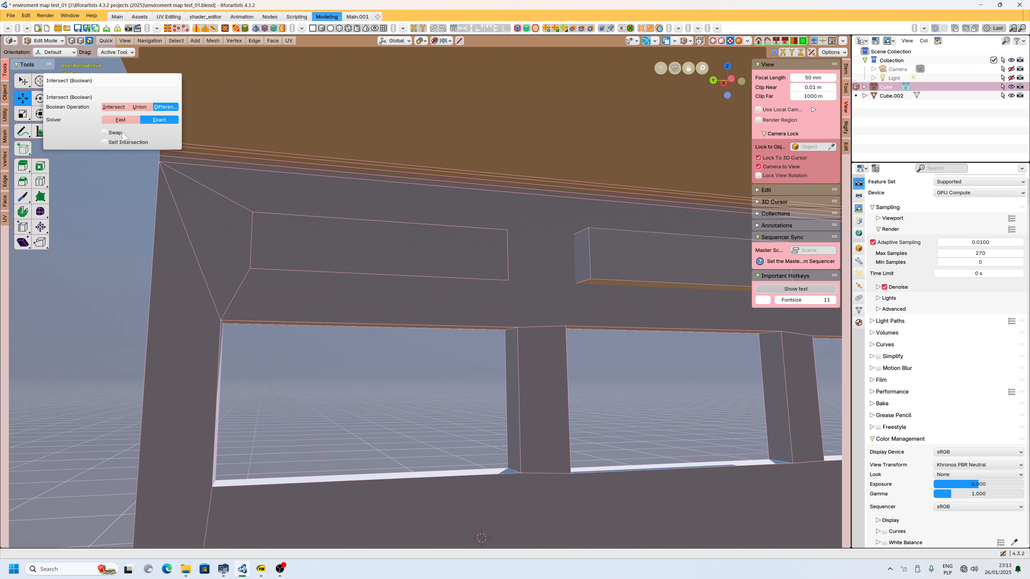
click(109, 134)
click(110, 133)
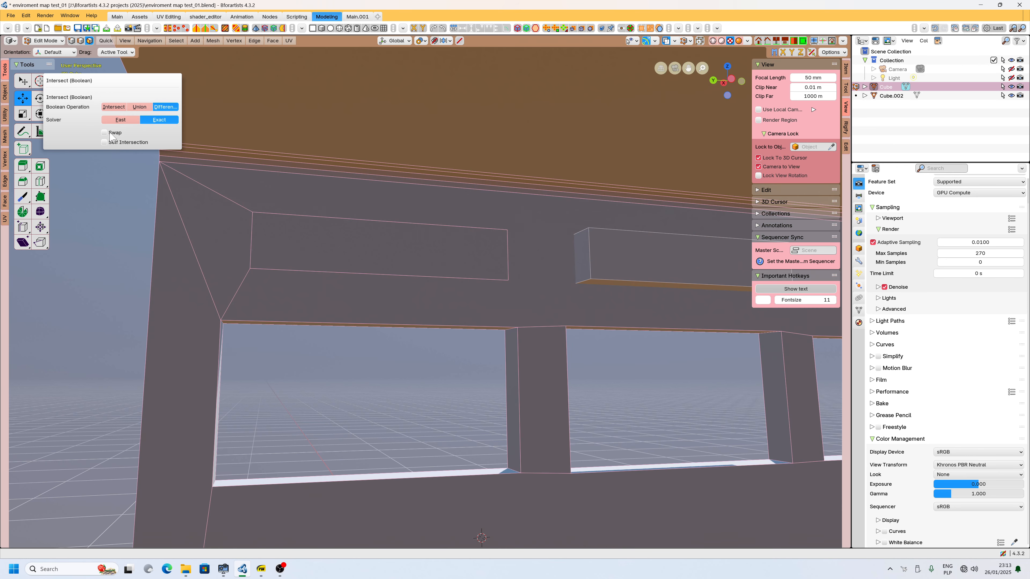
click(129, 122)
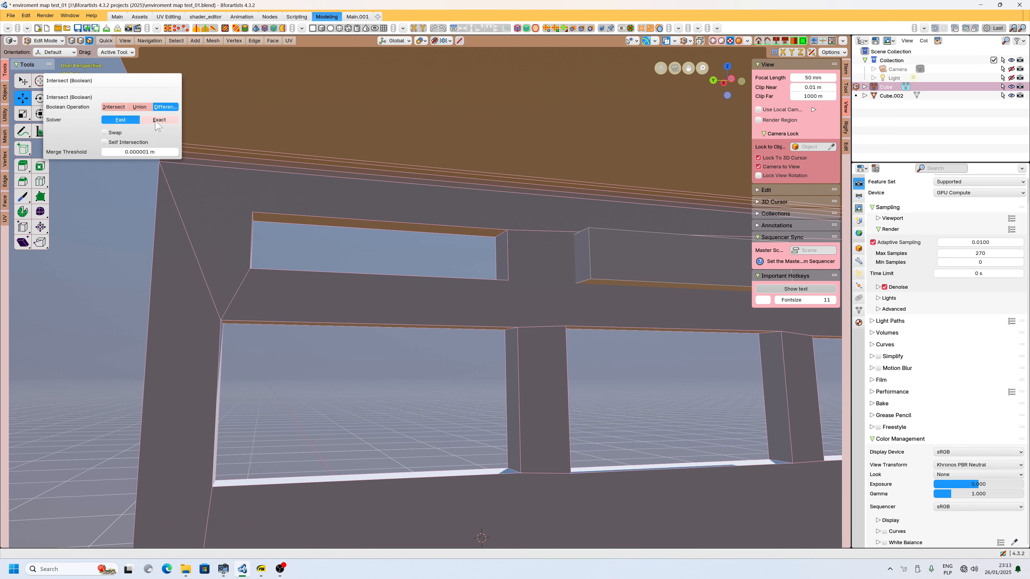
click(158, 120)
click(128, 122)
Open the About dialog again to view the version information.
middle_drag(403, 230, 488, 272)
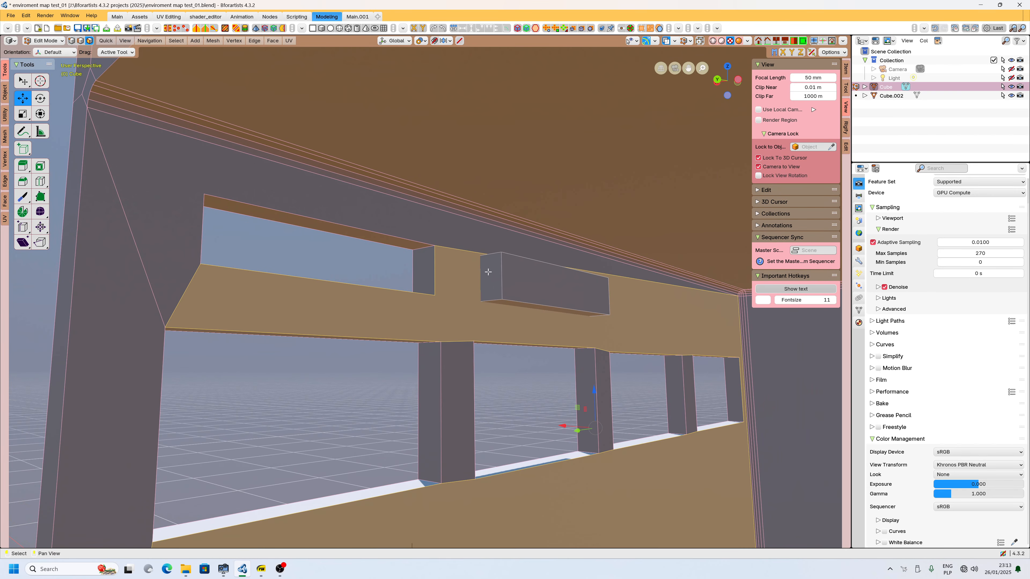
scroll(421, 255, down, 3)
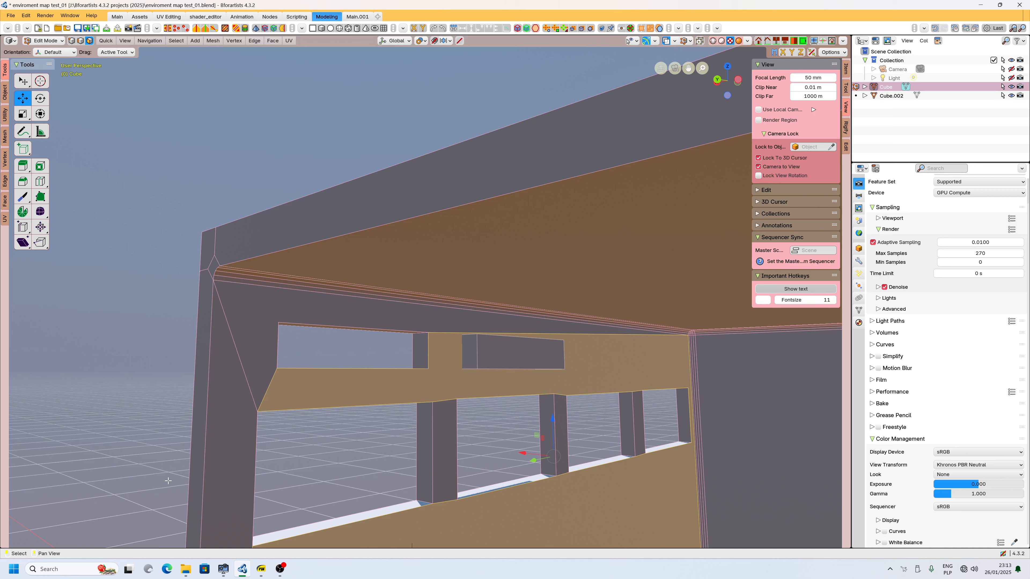
click(11, 16)
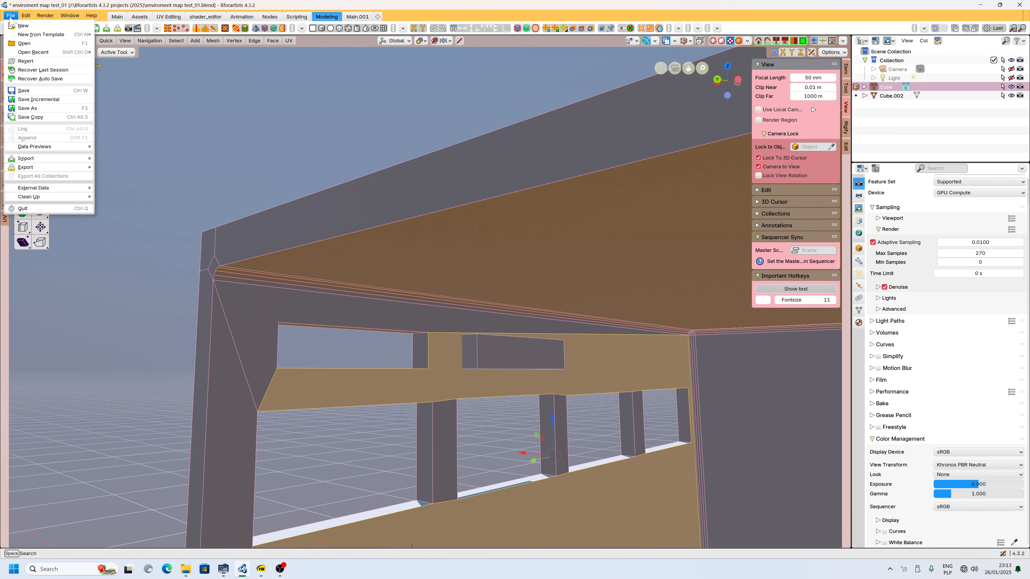
mouse_move(91, 16)
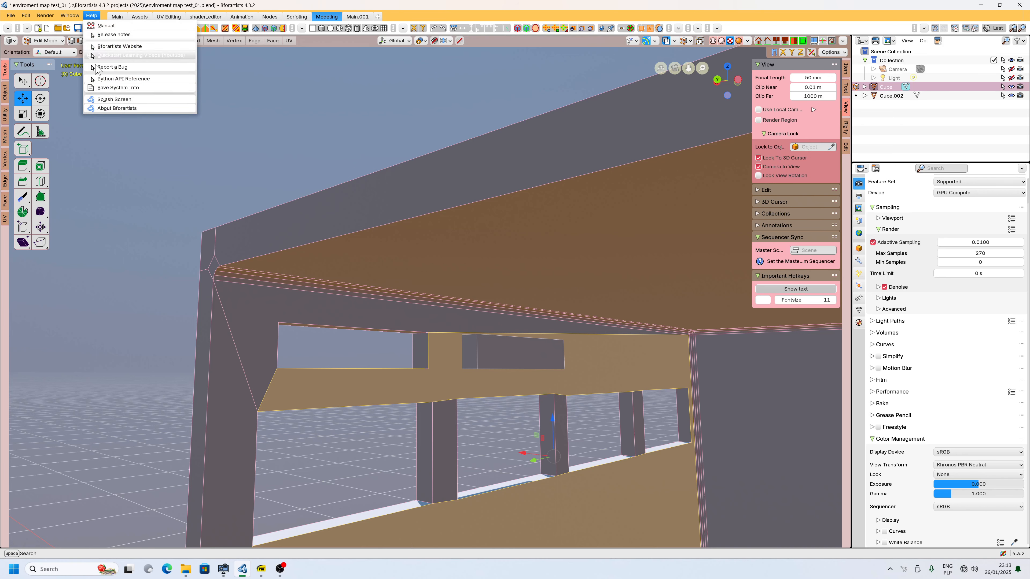
click(112, 108)
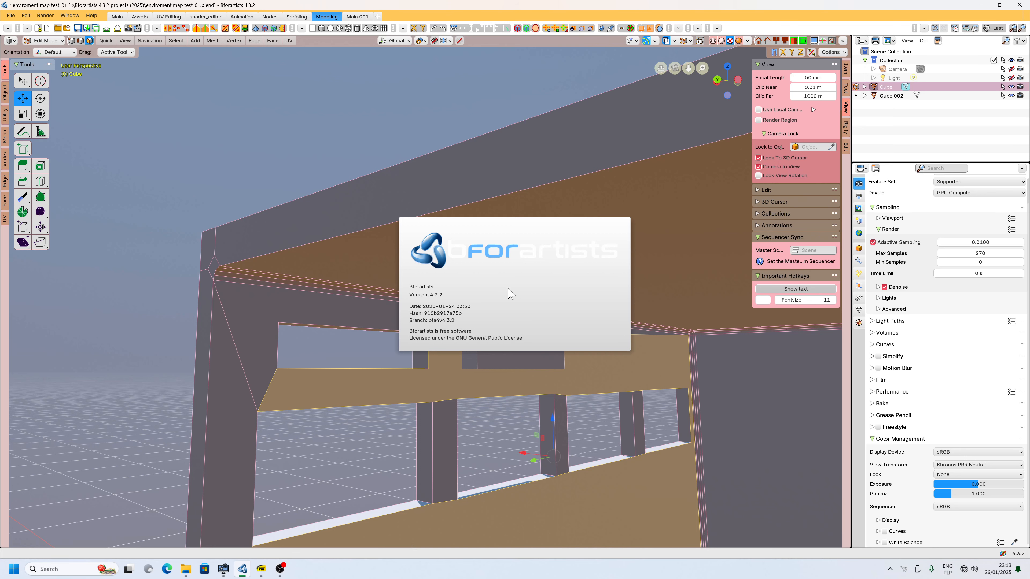
click(405, 407)
Select the edges around the new wall opening in edge mode and snap the 3D cursor to them.
shift+middle_drag(472, 436, 540, 235)
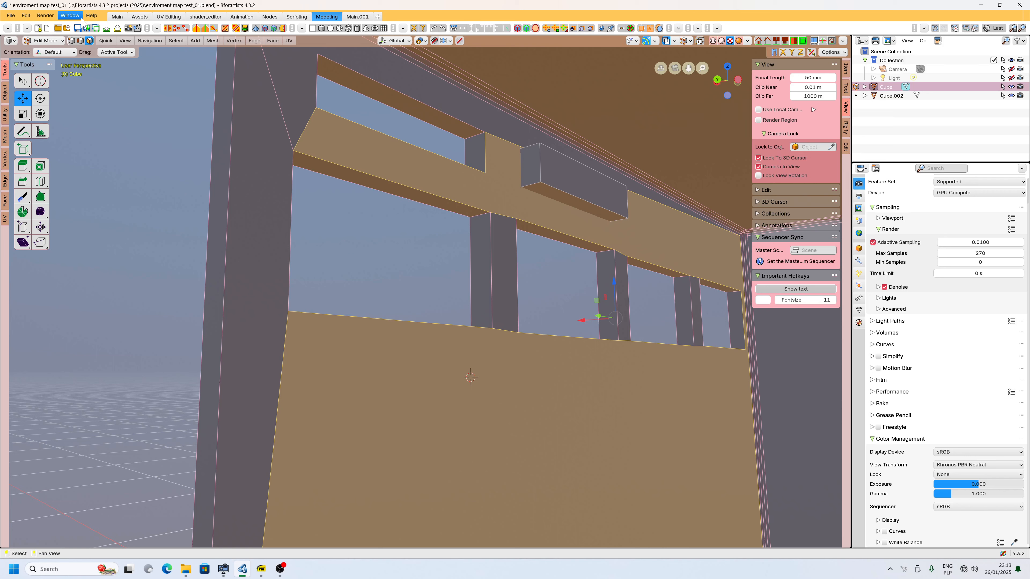
click(81, 40)
click(365, 173)
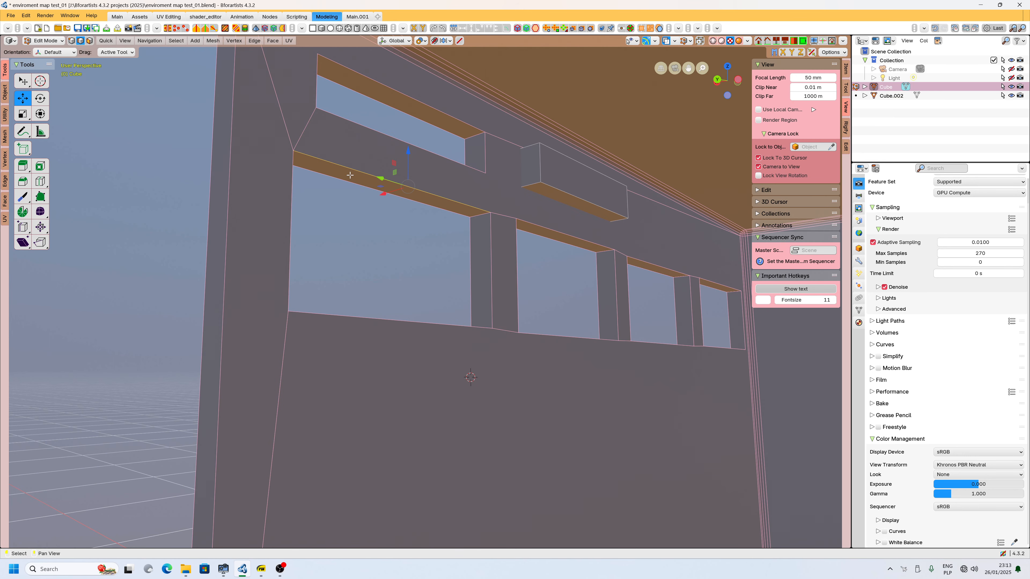
shift+click(291, 177)
shift+click(464, 326)
shift+click(490, 292)
key(shift+s)
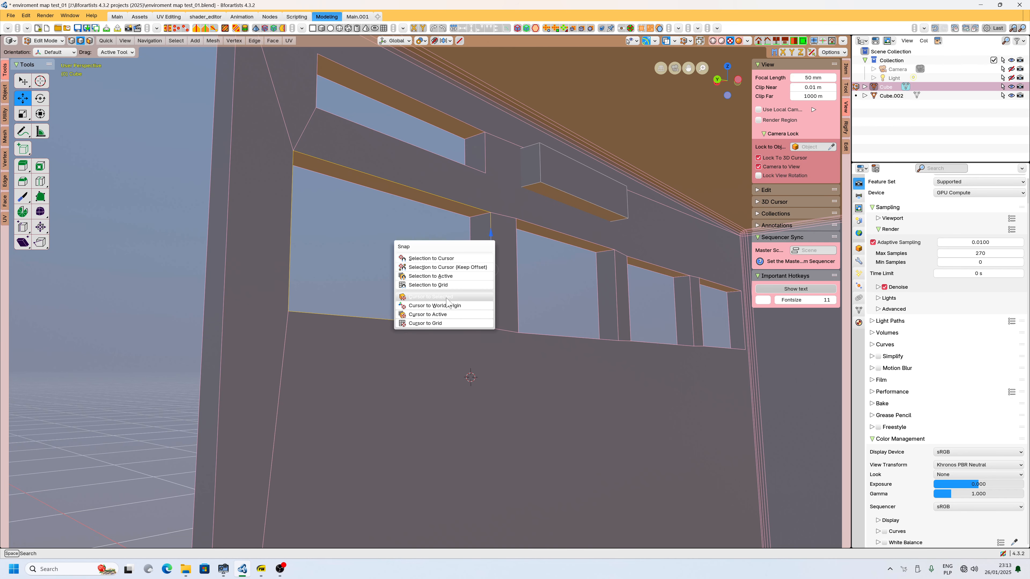
click(448, 297)
Bevel the opening's edges with an offset of about 0.004 m and one segment.
middle_drag(490, 359, 379, 363)
shift+middle_drag(442, 313, 313, 275)
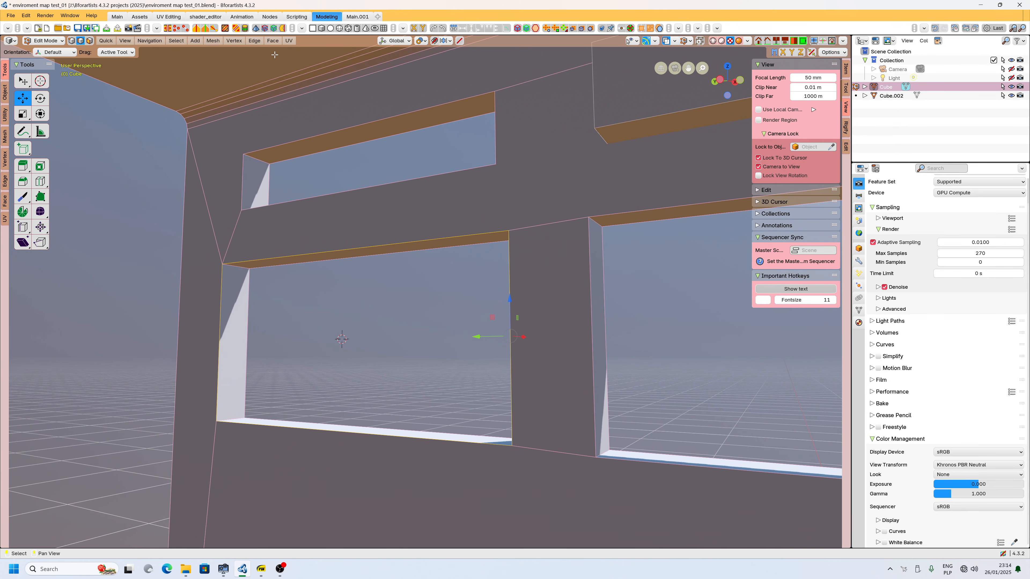
click(255, 41)
mouse_move(268, 51)
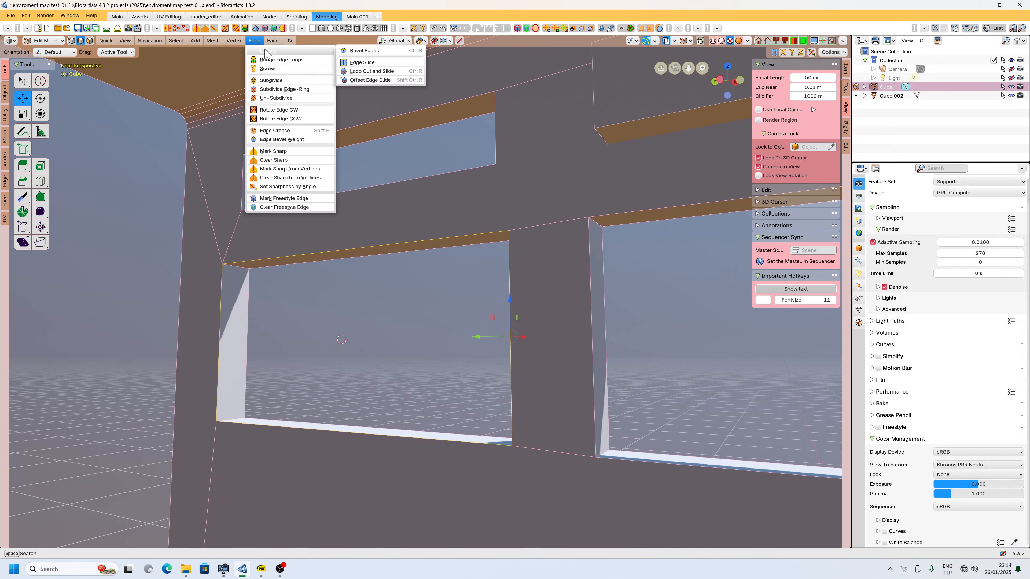
click(346, 55)
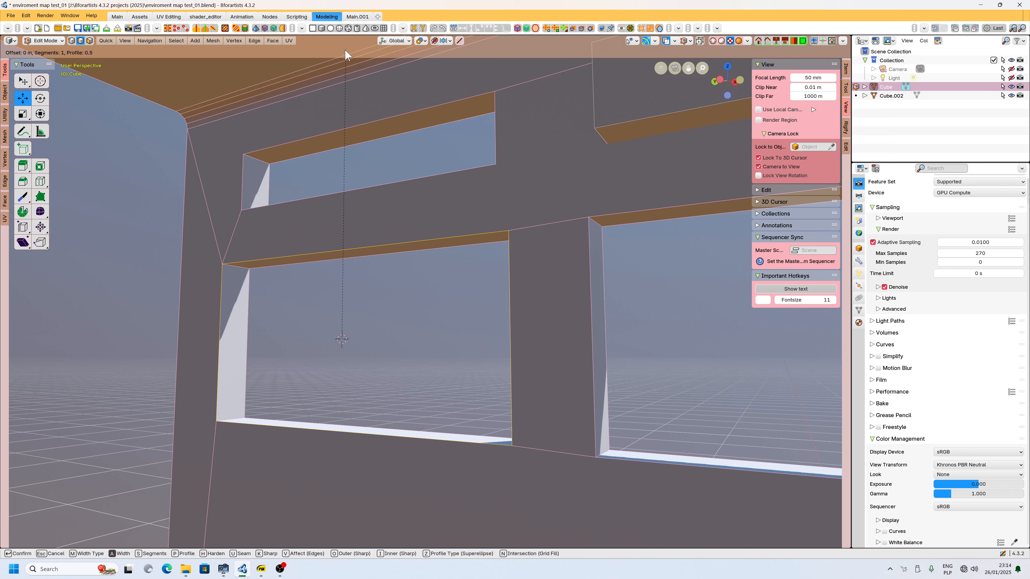
click(278, 54)
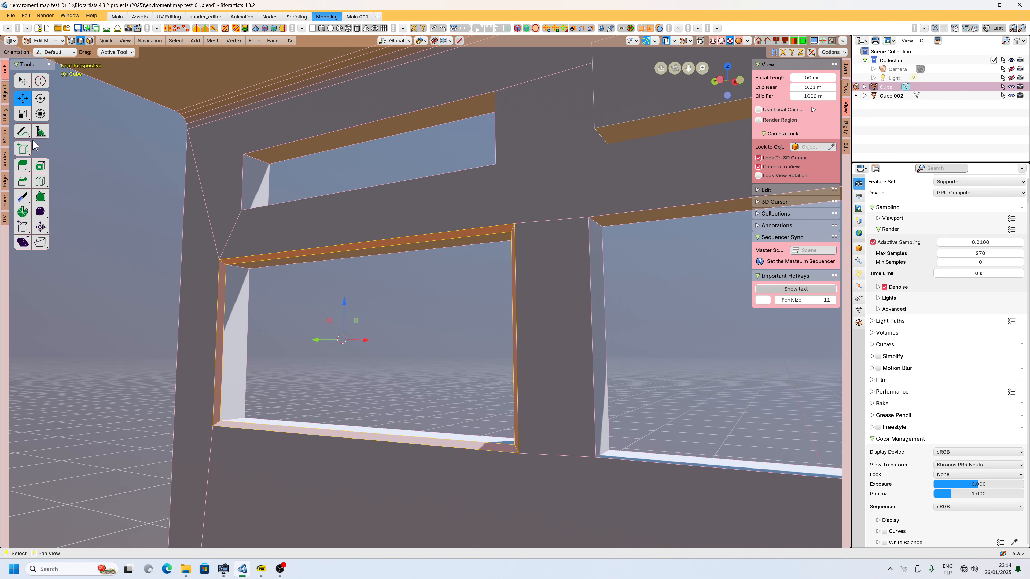
Adjust the last bevel to 4 segments with the outer miter set to Patch.
click(27, 17)
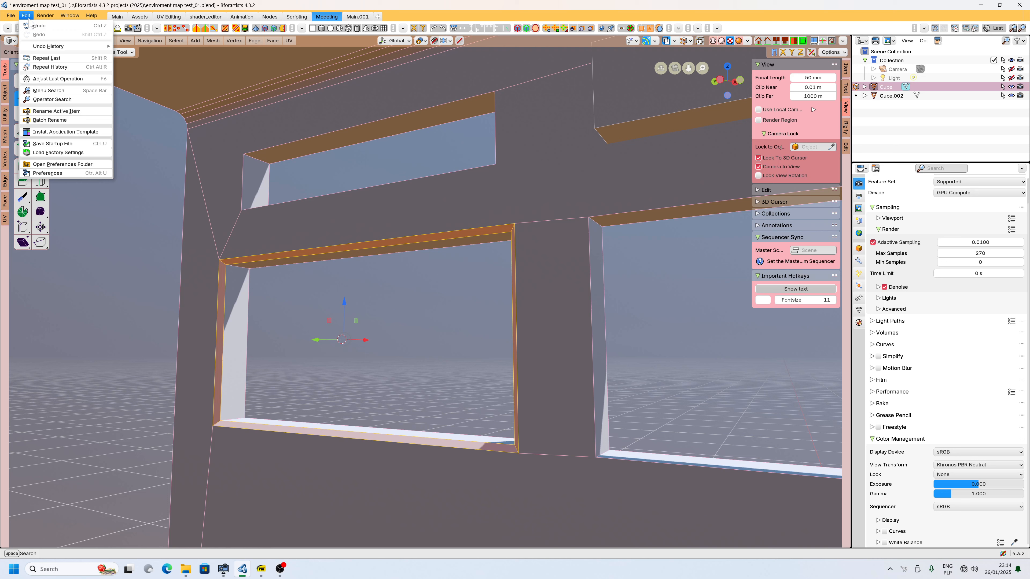
click(84, 79)
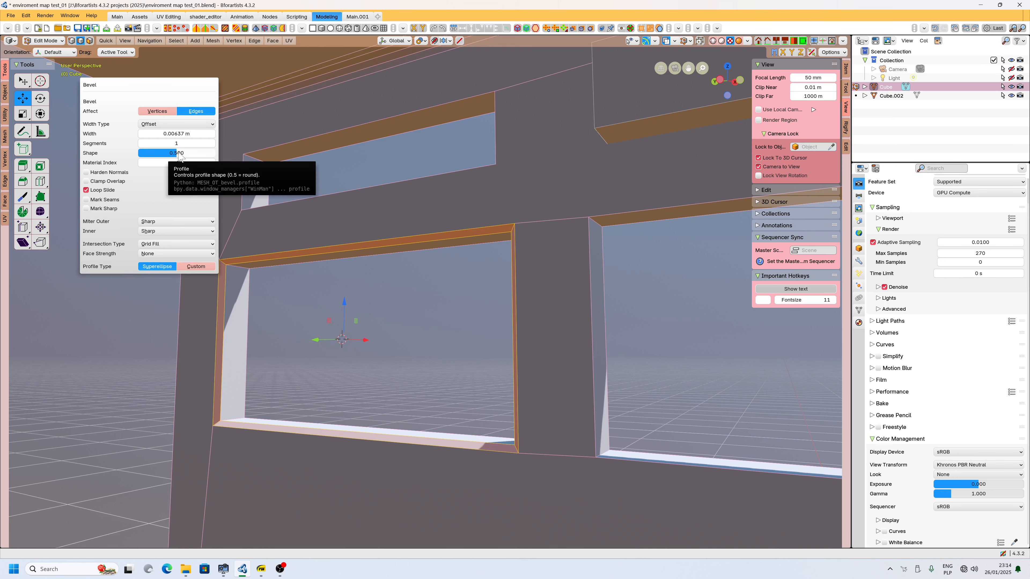
click(212, 143)
click(212, 143)
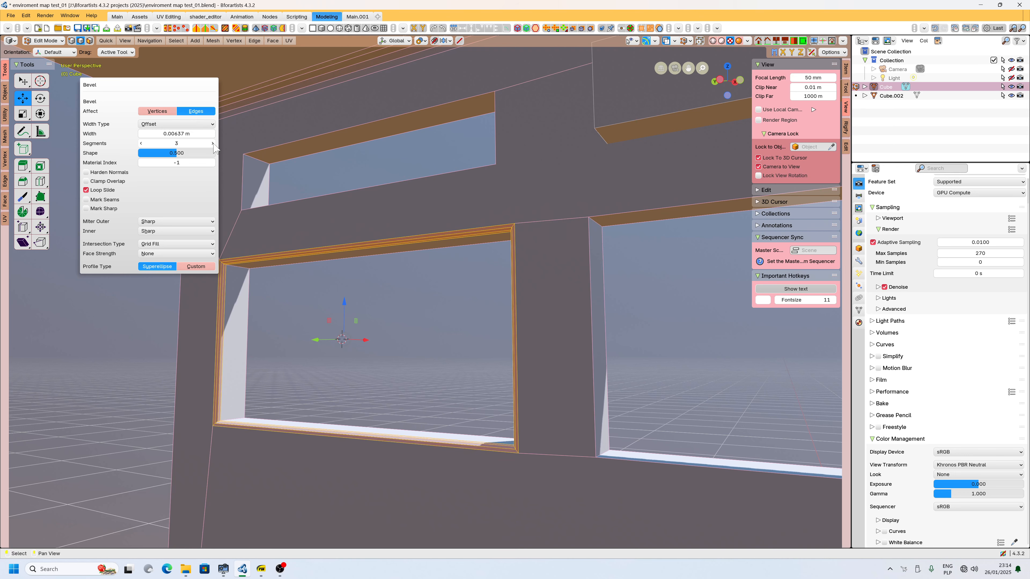
click(213, 143)
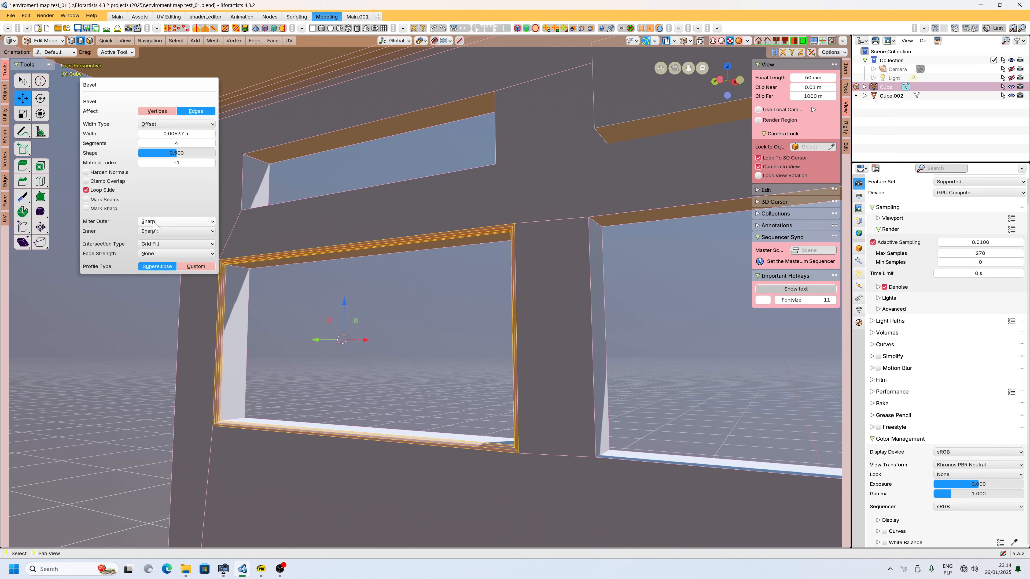
click(162, 221)
click(160, 242)
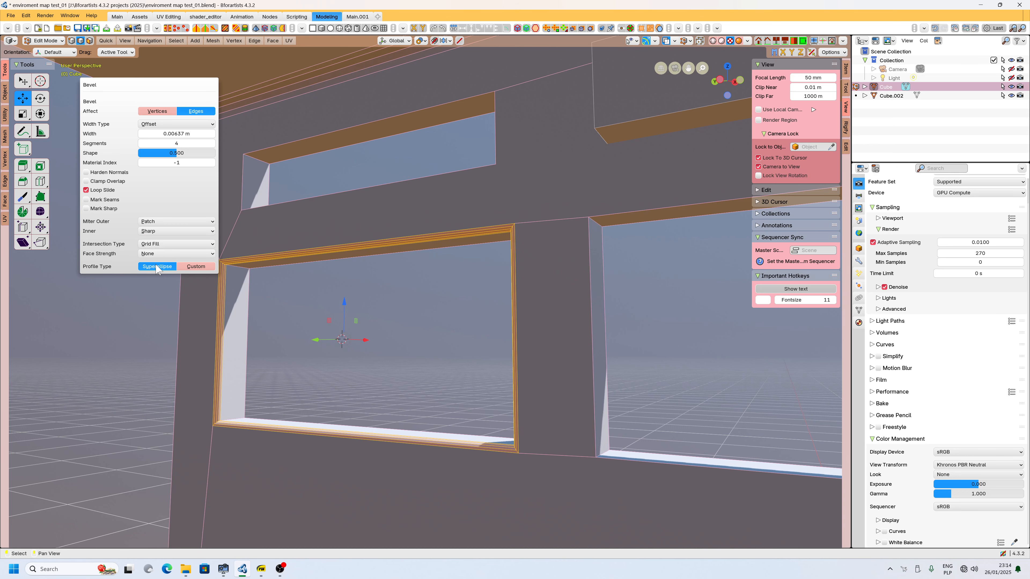
click(191, 266)
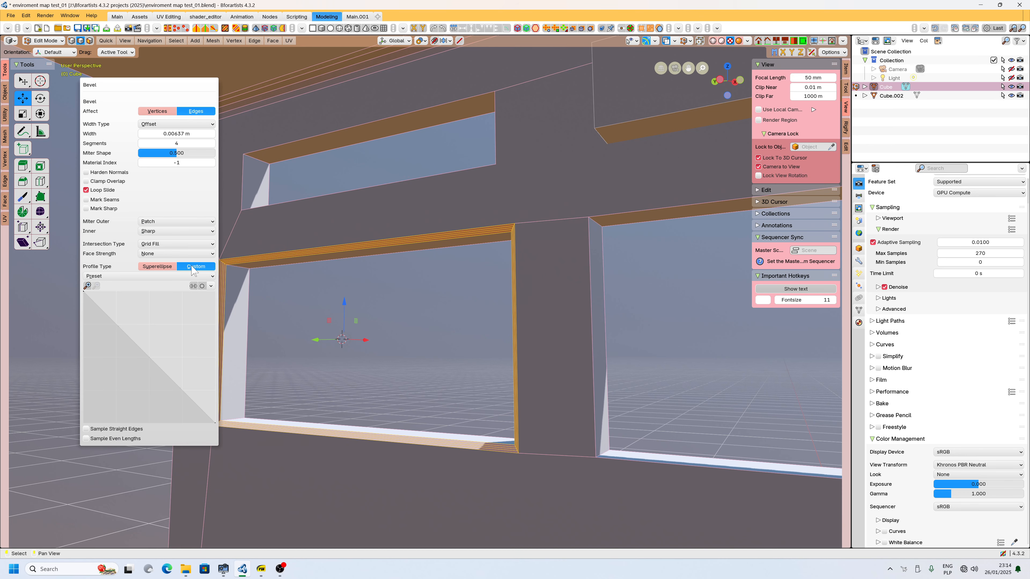
click(160, 268)
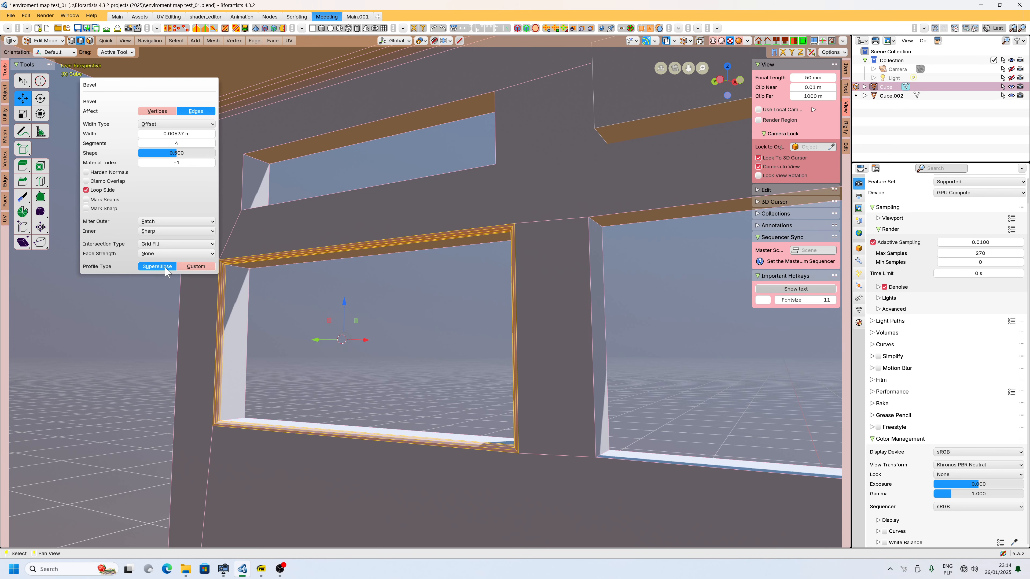
Review the last bevel's settings panel from a wider view of the wall.
middle_drag(160, 291, 314, 348)
scroll(451, 363, down, 3)
click(25, 16)
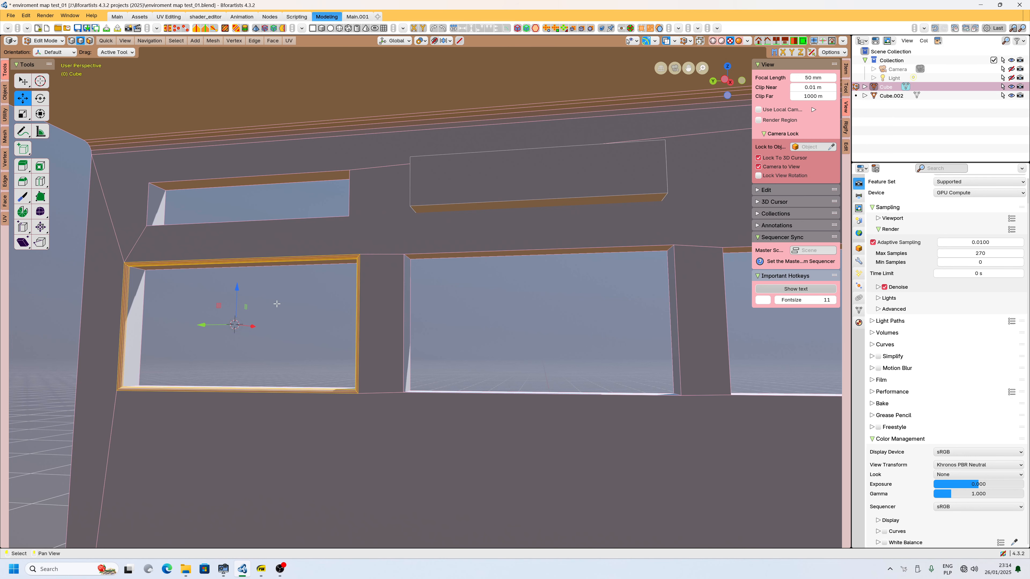
key(F9)
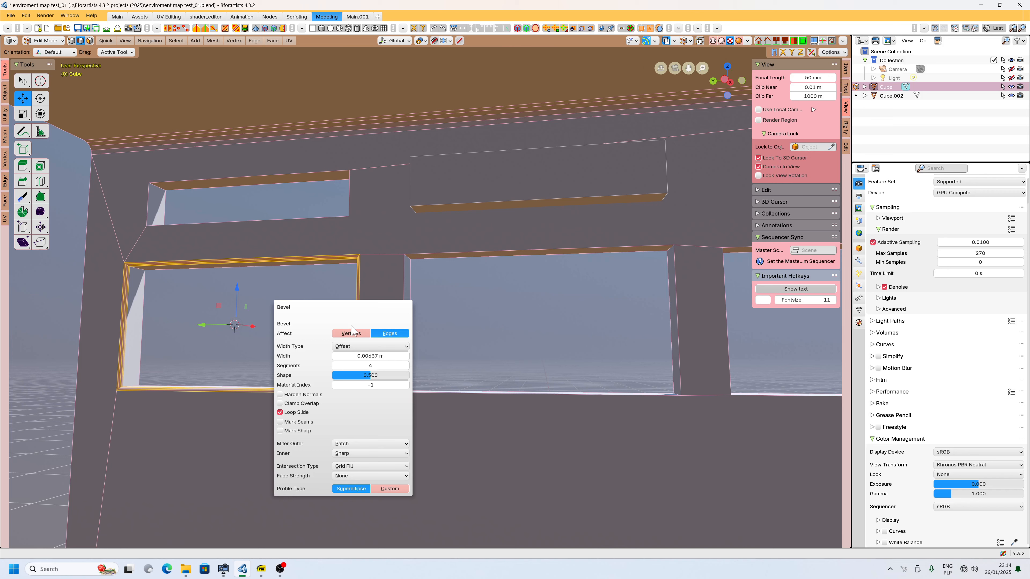
key(F9)
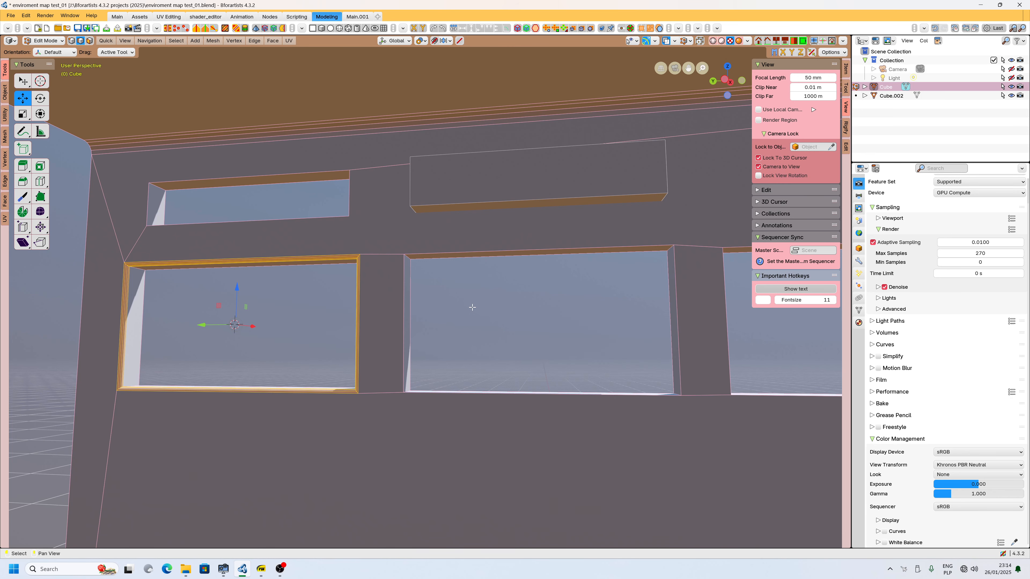
Select the edges around the neighbouring window opening.
middle_drag(441, 300, 338, 292)
click(307, 241)
shift+click(255, 286)
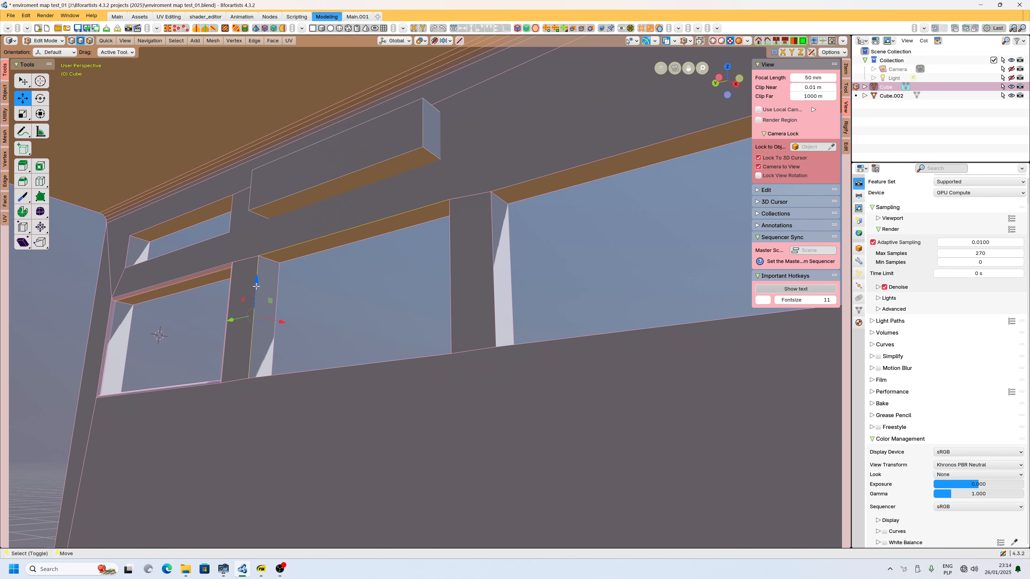
shift+click(311, 376)
shift+click(451, 265)
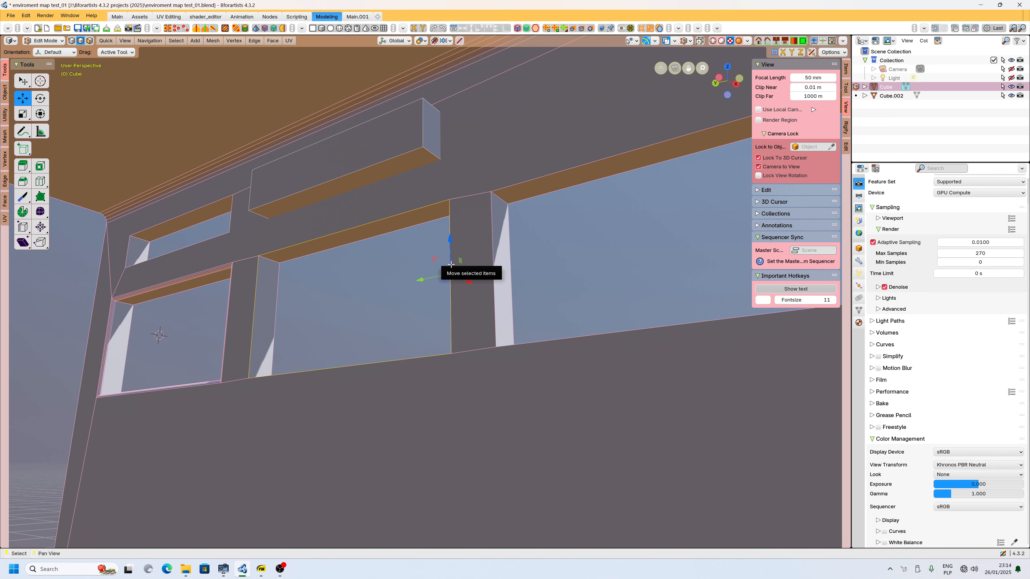
key(ctrl+e)
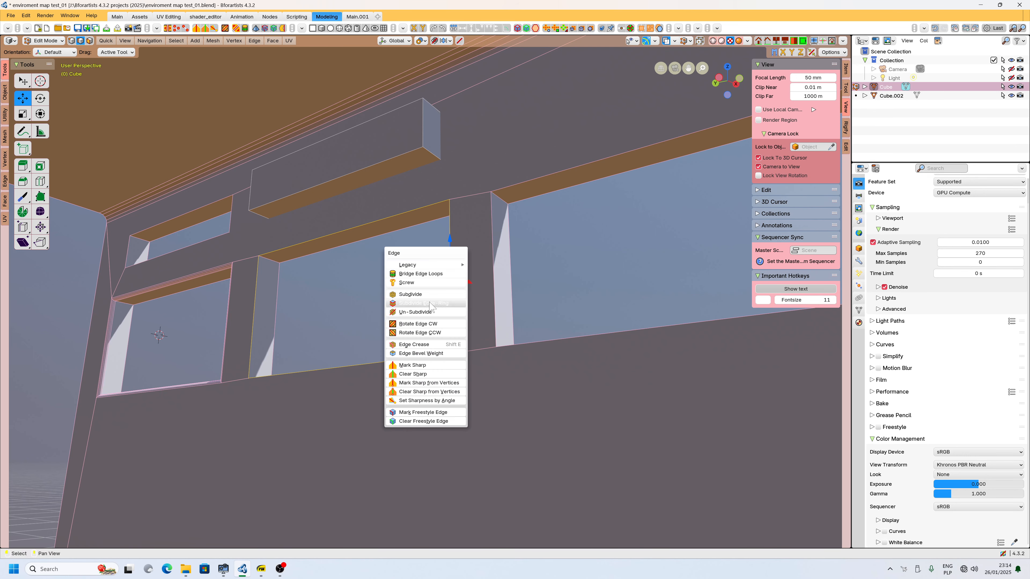
mouse_move(429, 266)
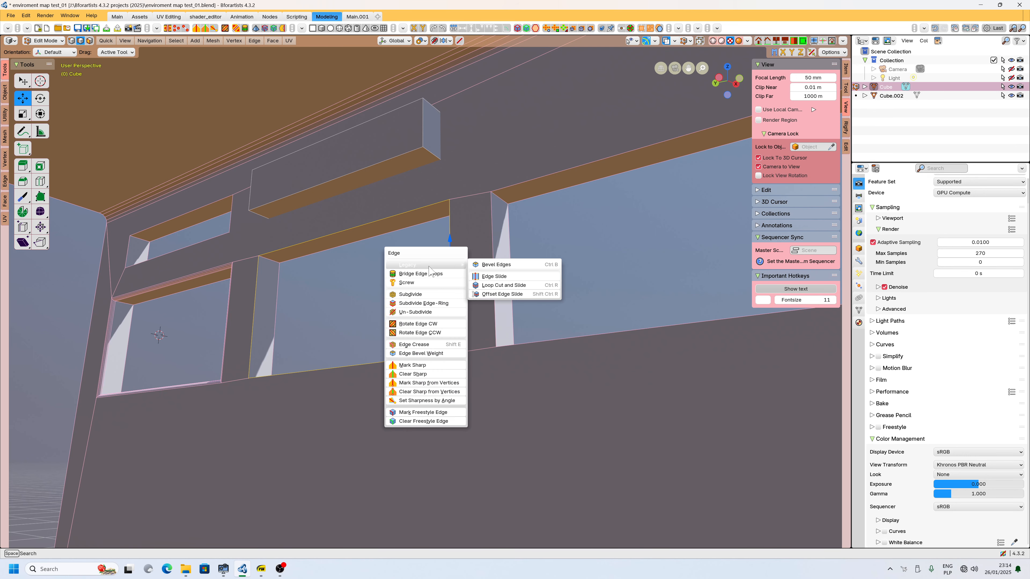
click(489, 263)
click(488, 260)
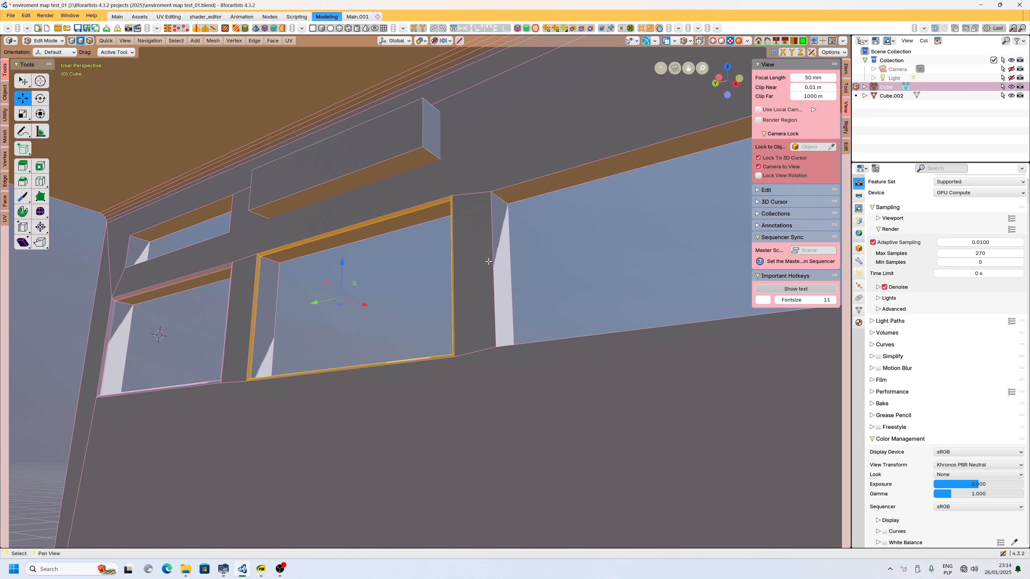
Add the large window's edges to the selection and bevel them about 0.0075 m with four segments.
middle_drag(488, 260, 366, 218)
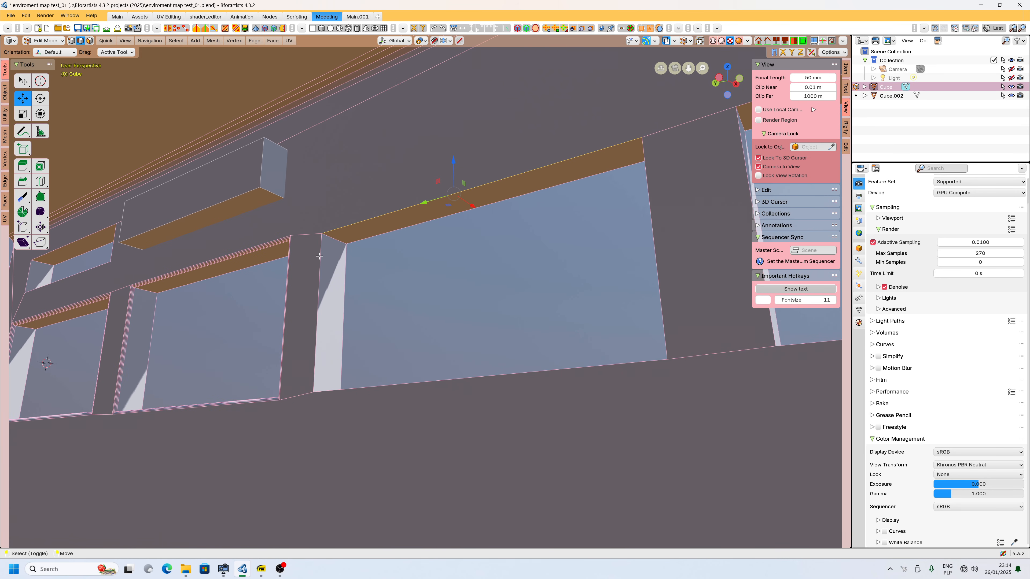
shift+click(369, 387)
shift+click(660, 243)
key(ctrl+b)
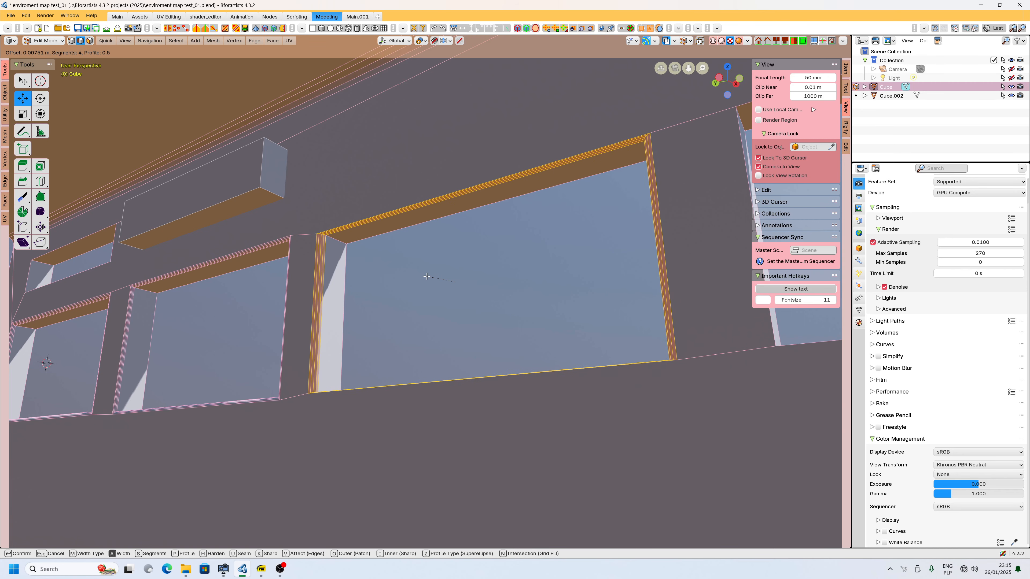
click(426, 276)
Inspect the newly beveled opening from closer angles and review its bevel settings.
right_drag(361, 317, 349, 343)
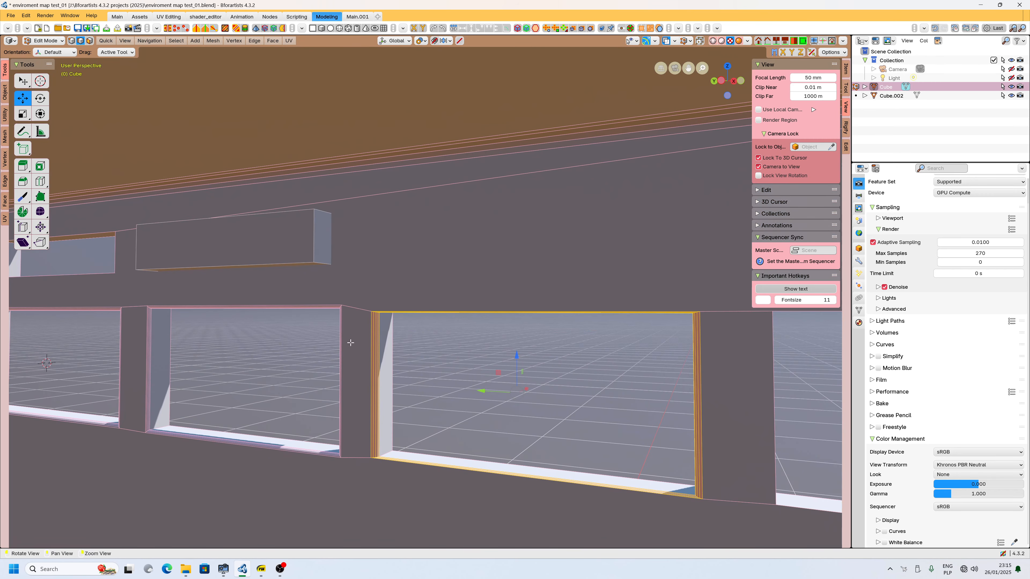
shift+right_click(357, 385)
scroll(352, 386, up, 2)
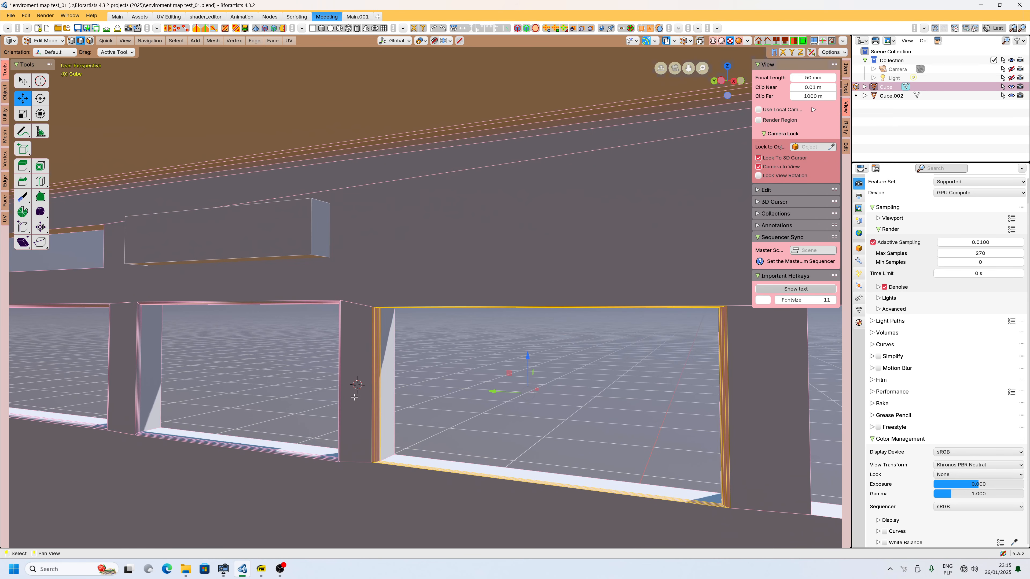
scroll(354, 397, up, 2)
right_drag(360, 323, 398, 280)
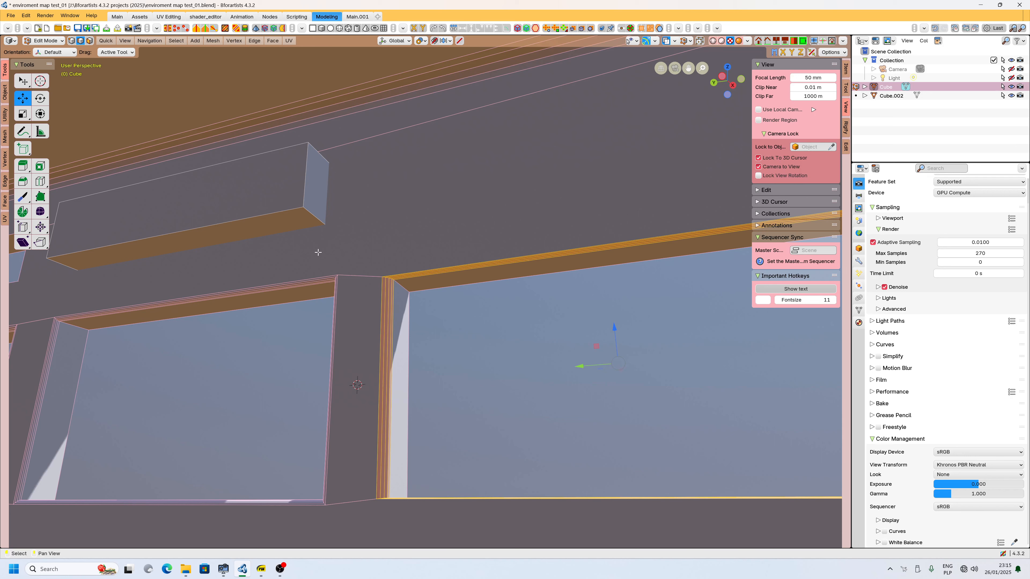
key(F9)
click(322, 363)
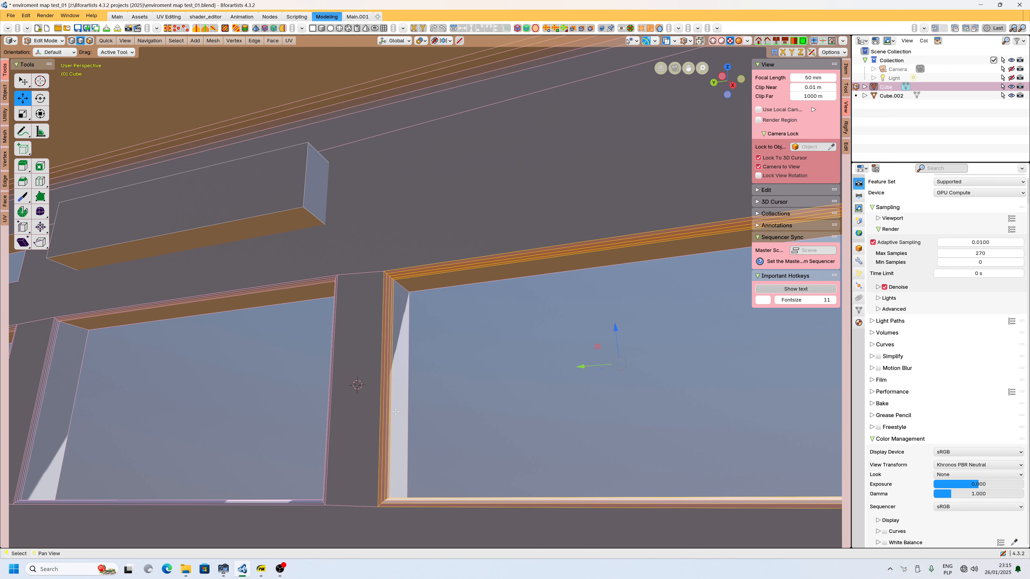
scroll(396, 412, down, 6)
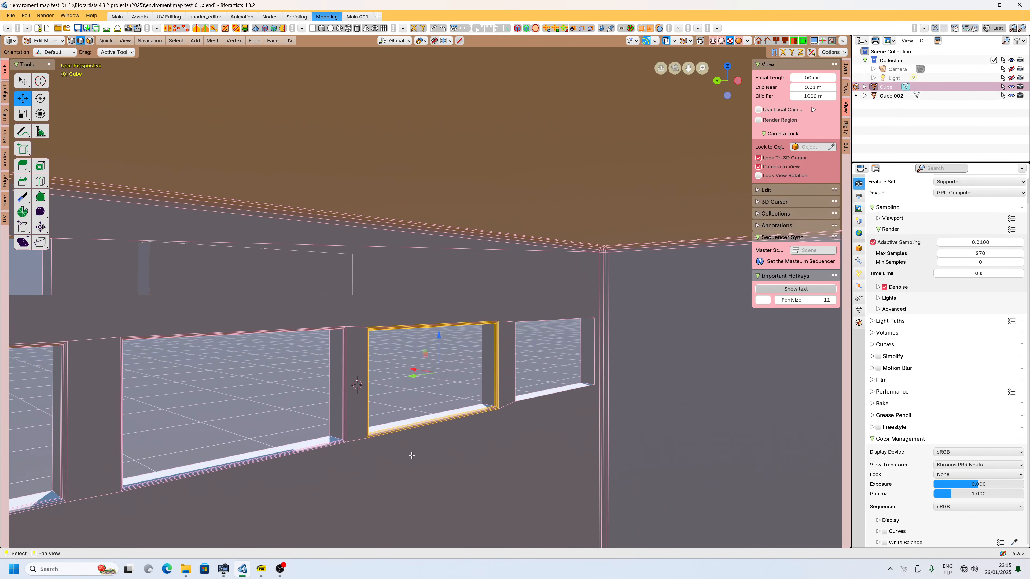
Orbit around the wall to examine all window openings and the bevel settings.
middle_drag(411, 456, 373, 417)
middle_drag(441, 424, 492, 412)
shift+middle_drag(287, 393, 348, 383)
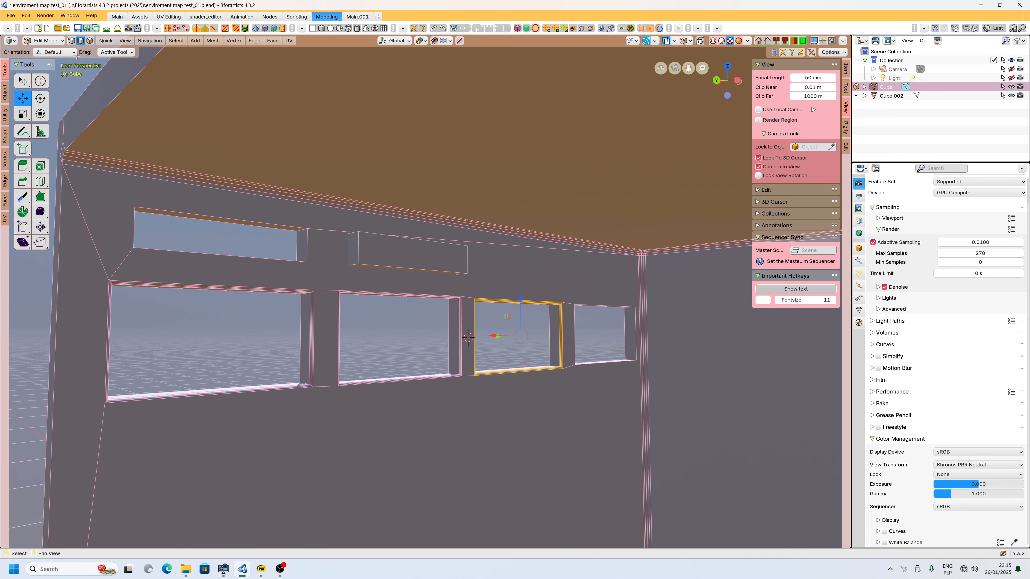
click(26, 15)
scroll(316, 477, down, 1)
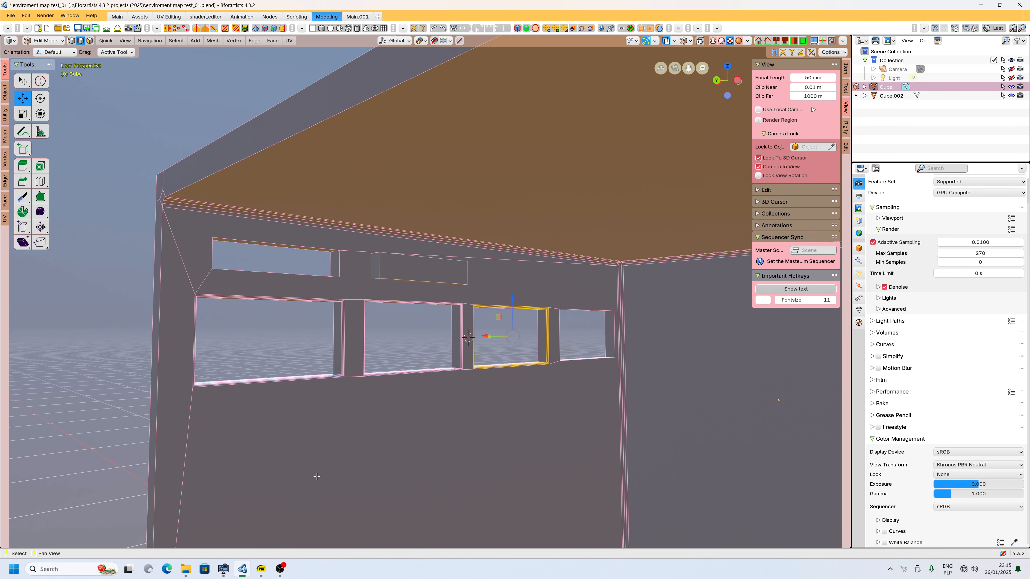
middle_drag(377, 483, 383, 475)
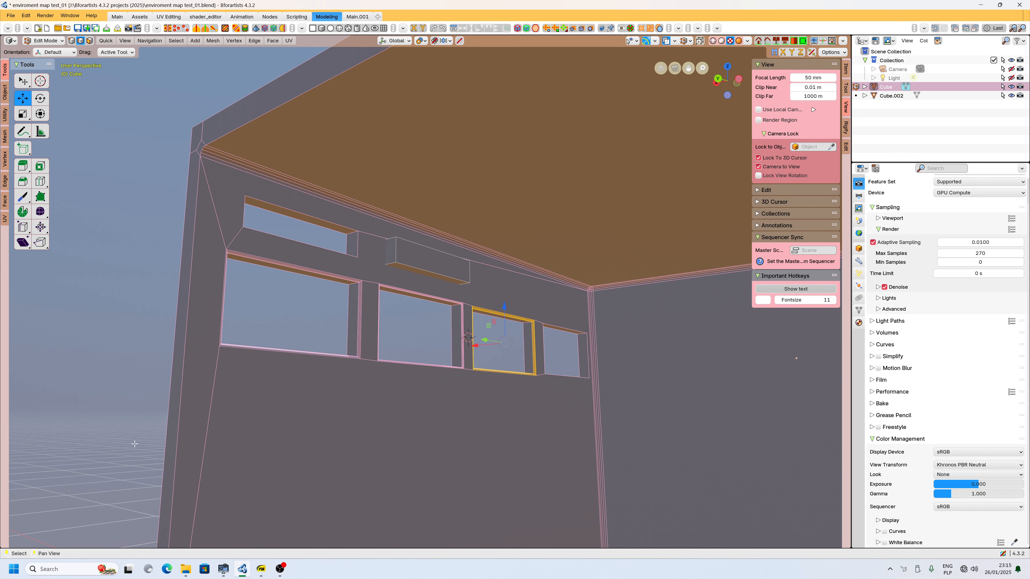
middle_drag(534, 372, 387, 351)
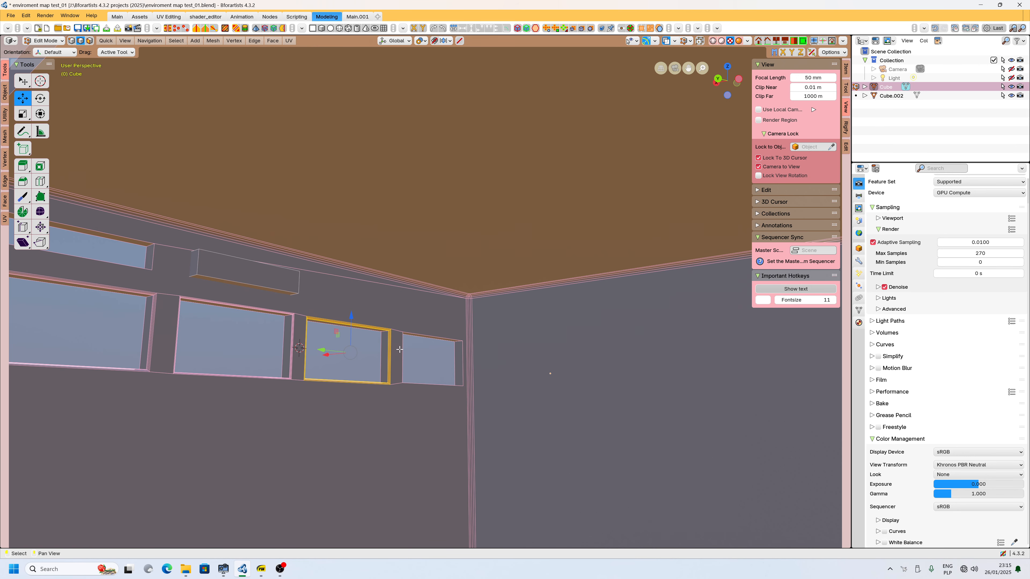
key(F9)
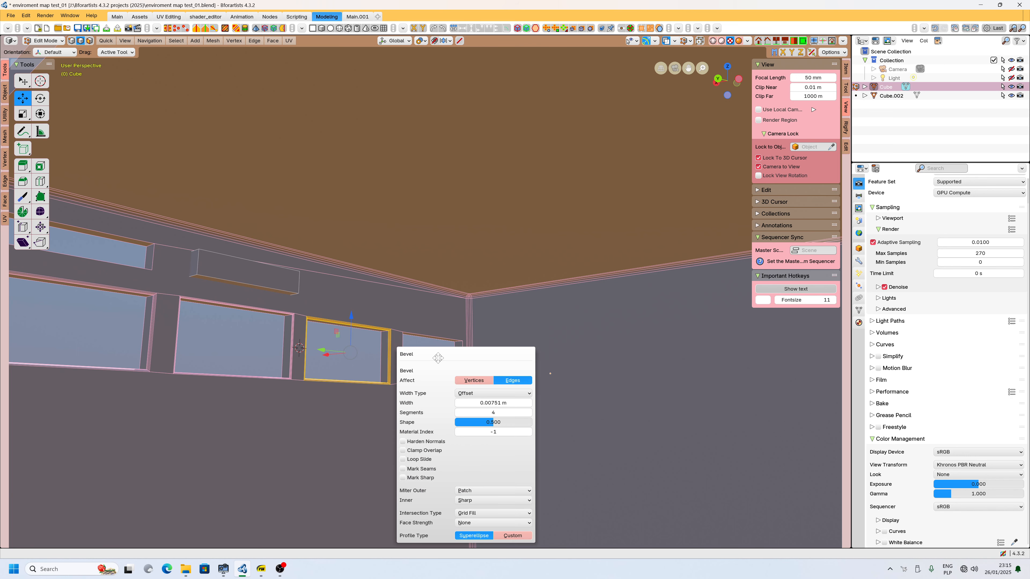
Save the blend file and revert it to the saved version.
click(10, 15)
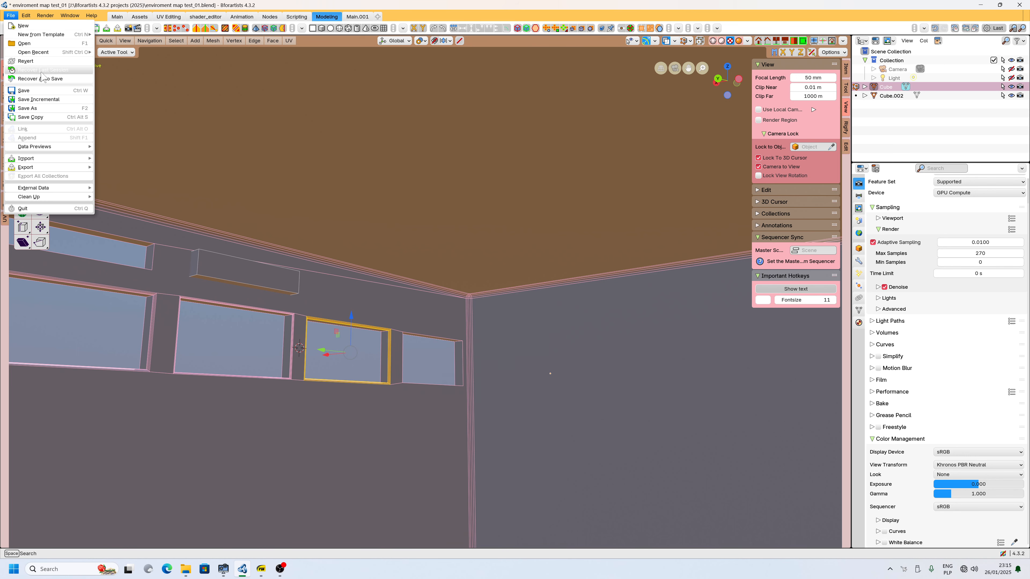
click(32, 89)
click(11, 16)
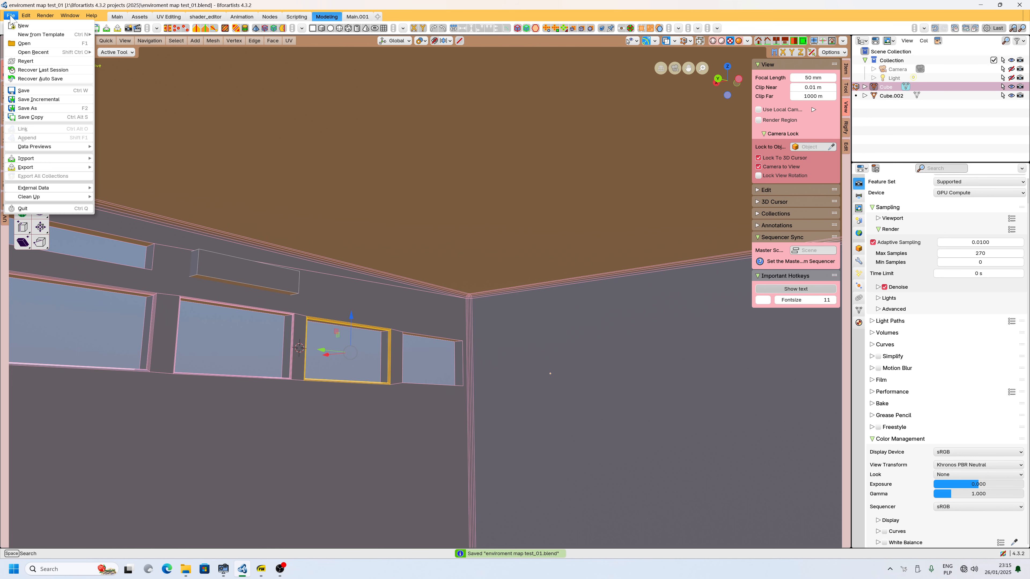
click(36, 61)
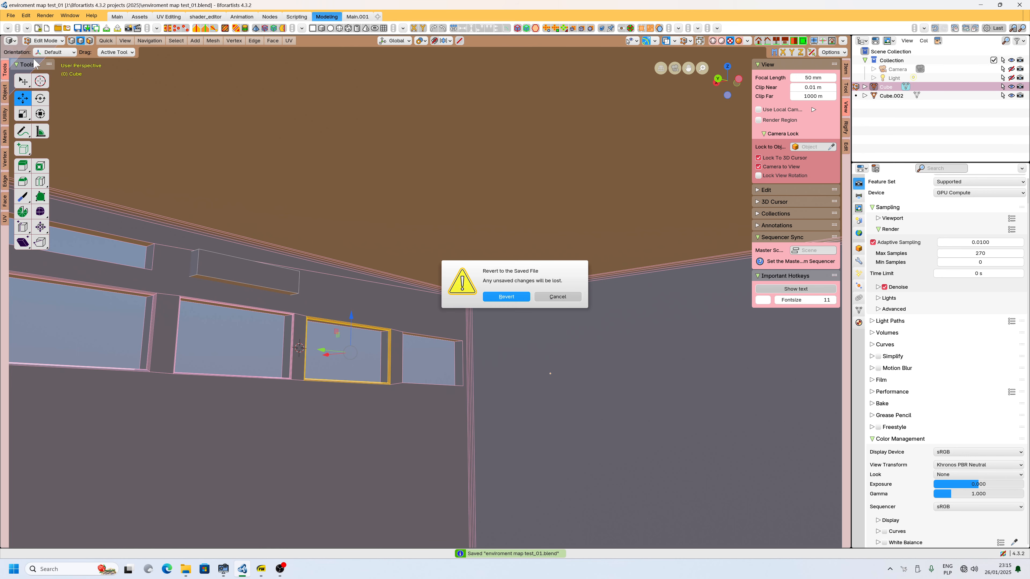
click(503, 298)
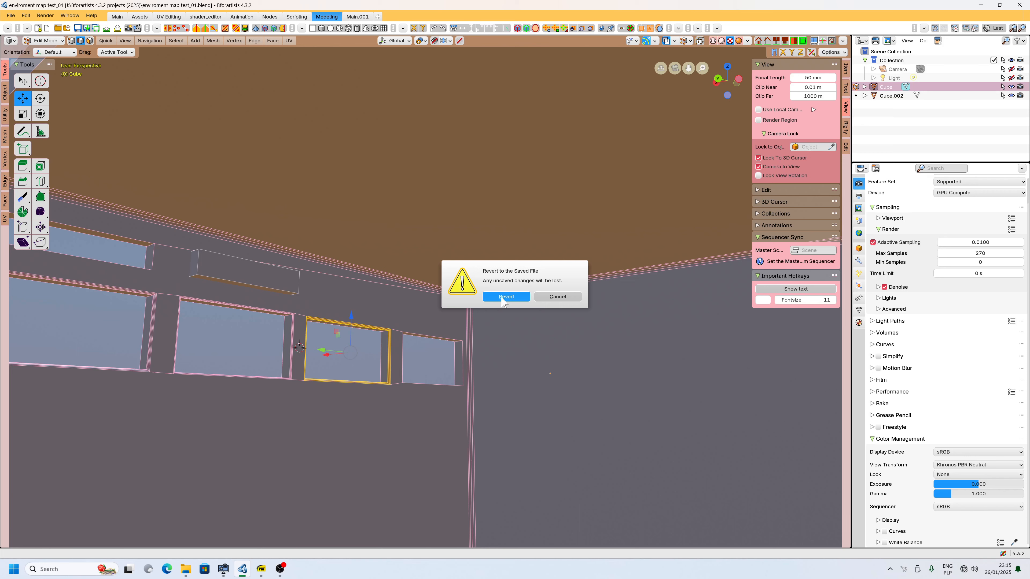
click(501, 297)
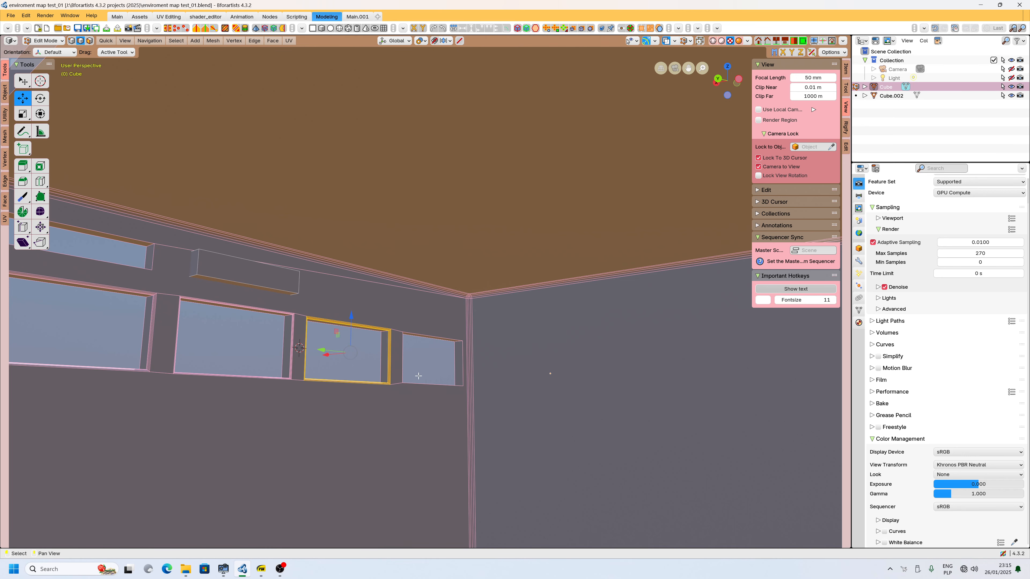
Deselect the beveled window and save the blend file.
middle_drag(372, 372, 357, 299)
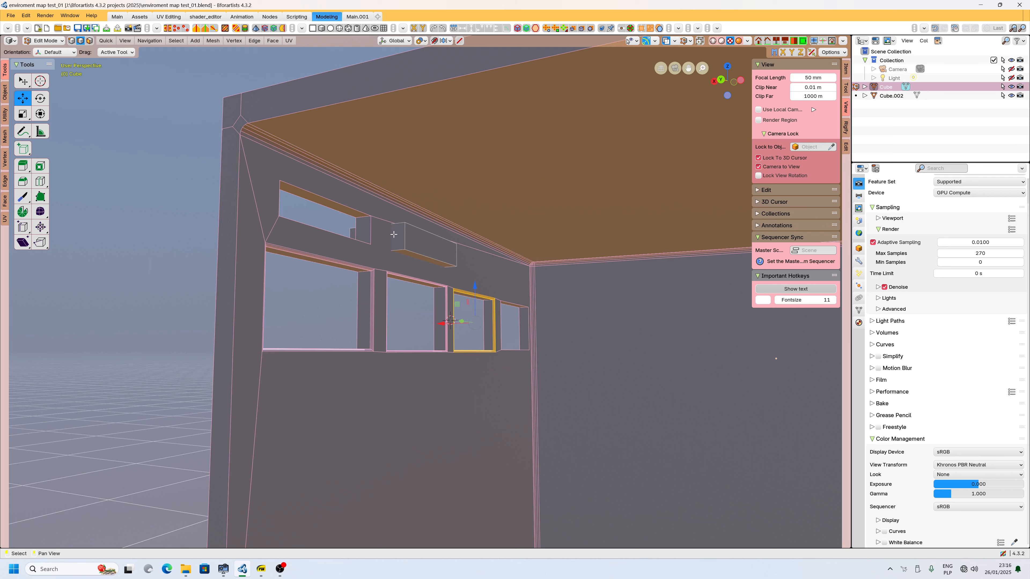
click(393, 260)
click(10, 16)
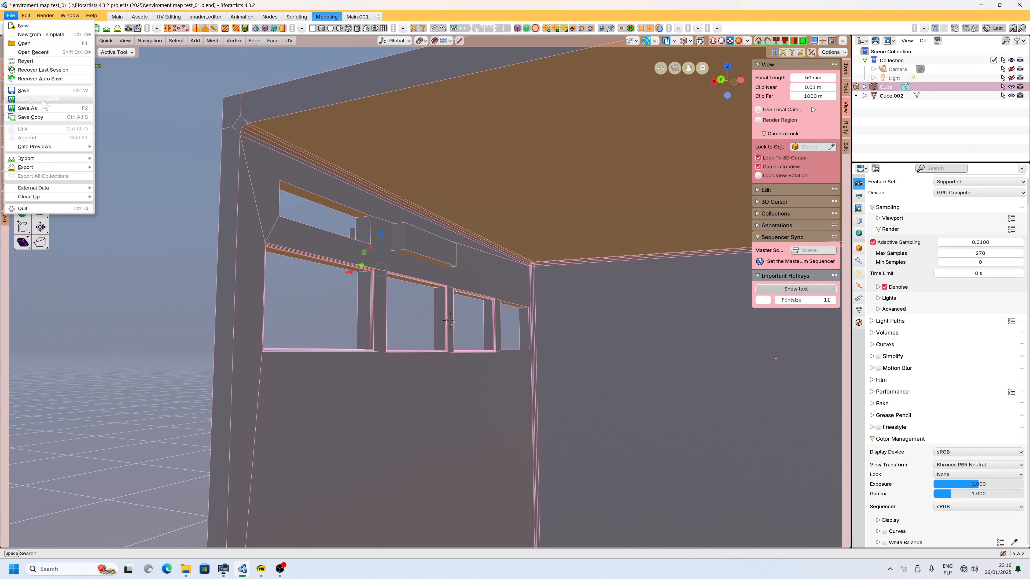
click(40, 91)
Switch to the shader_editor workspace and show the scene world HDRI in the viewport's material preview.
scroll(421, 396, down, 6)
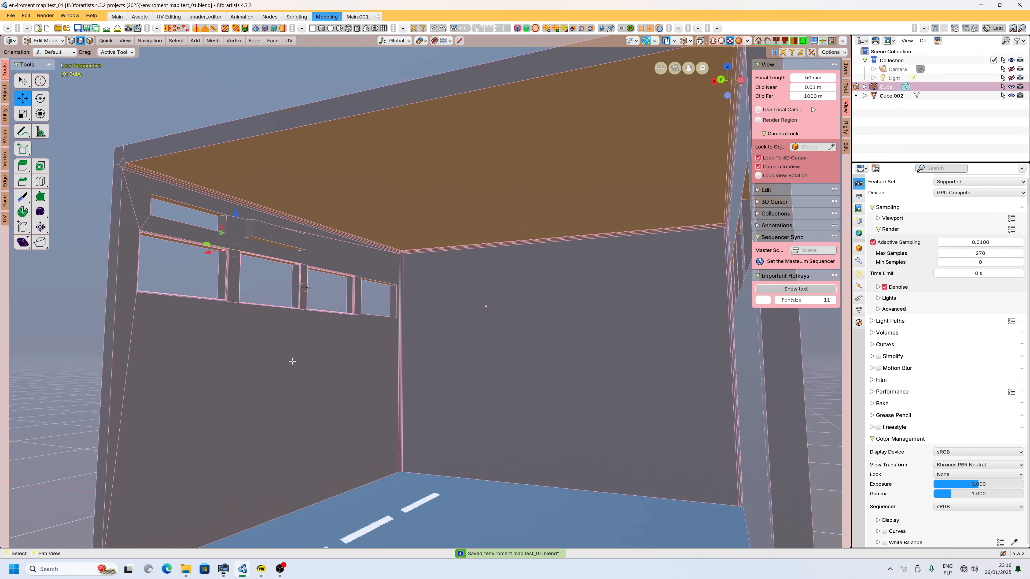
middle_drag(288, 368, 359, 388)
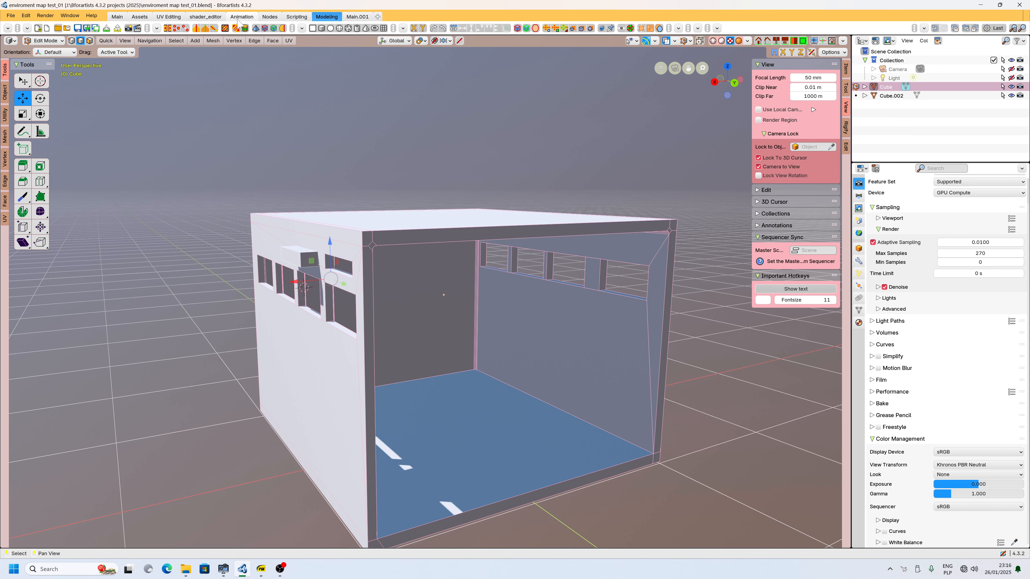
click(203, 17)
middle_drag(443, 331, 438, 253)
scroll(467, 258, down, 8)
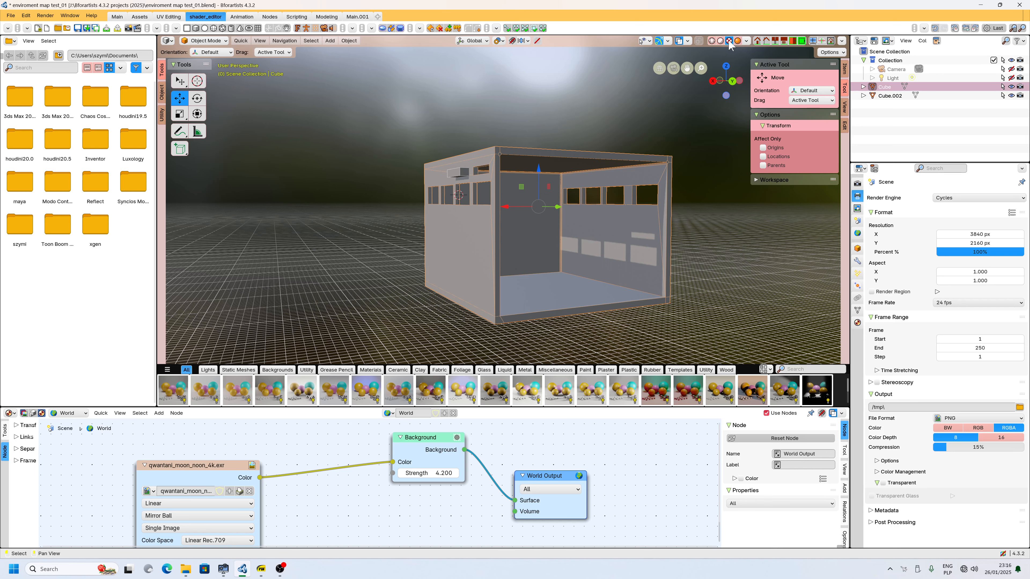
click(746, 41)
click(702, 93)
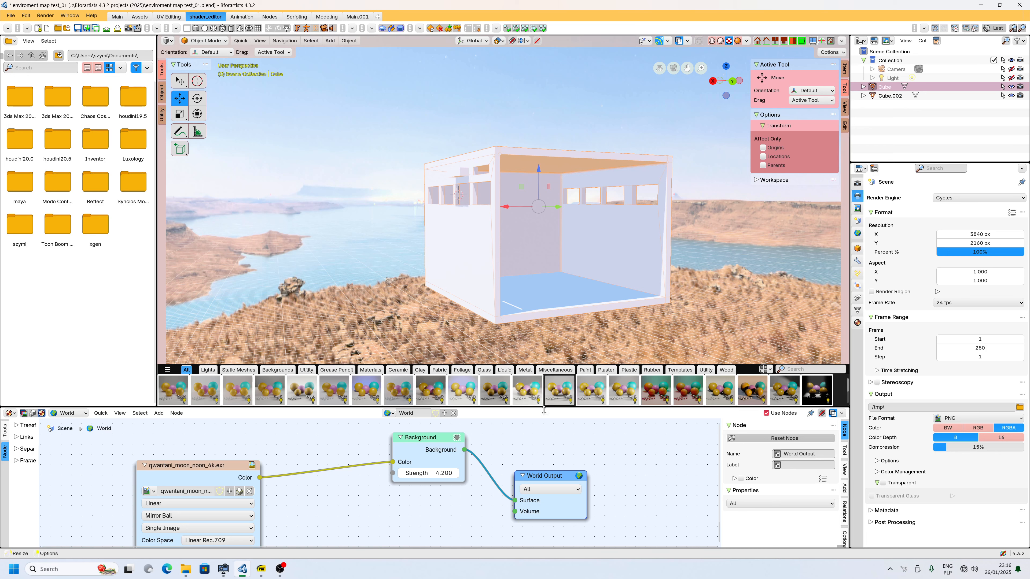
Lower the world Background node's strength to 1.900.
scroll(442, 466, up, 3)
scroll(487, 244, up, 2)
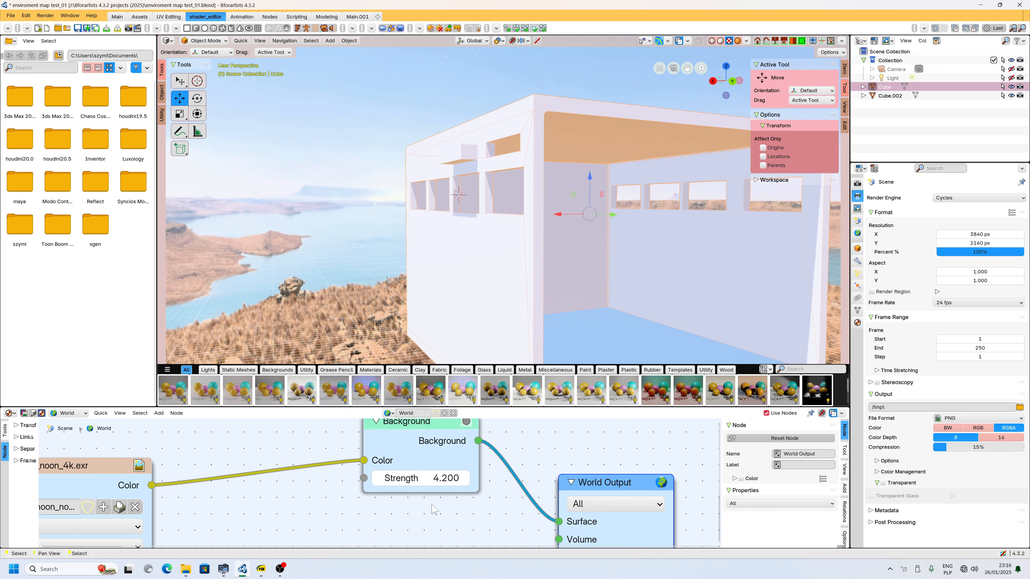
drag(422, 478, 384, 478)
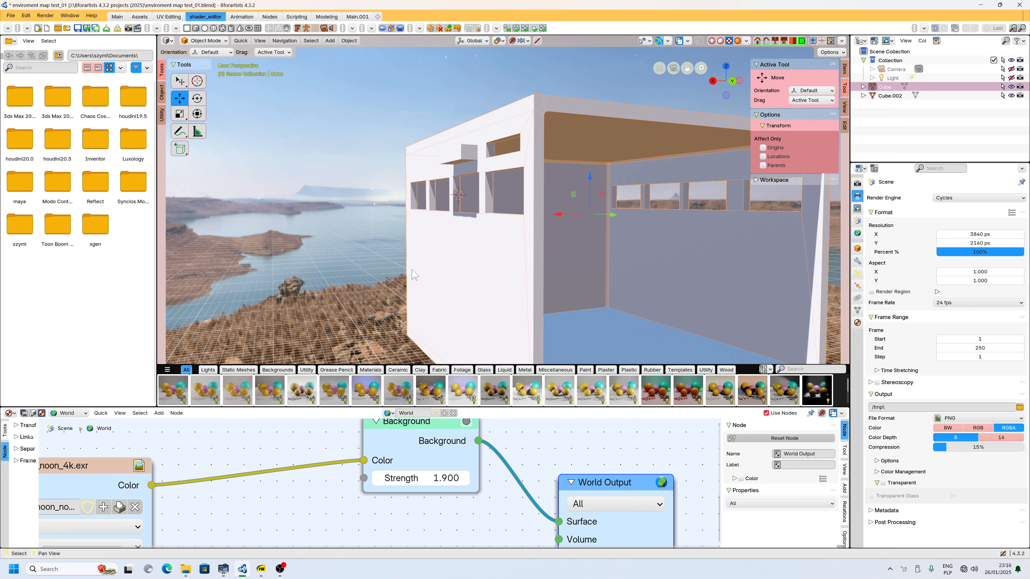
Preview the room interior in rendered viewport shading.
scroll(426, 240, down, 4)
alt+middle_drag(418, 240, 634, 149)
scroll(500, 264, up, 3)
click(738, 40)
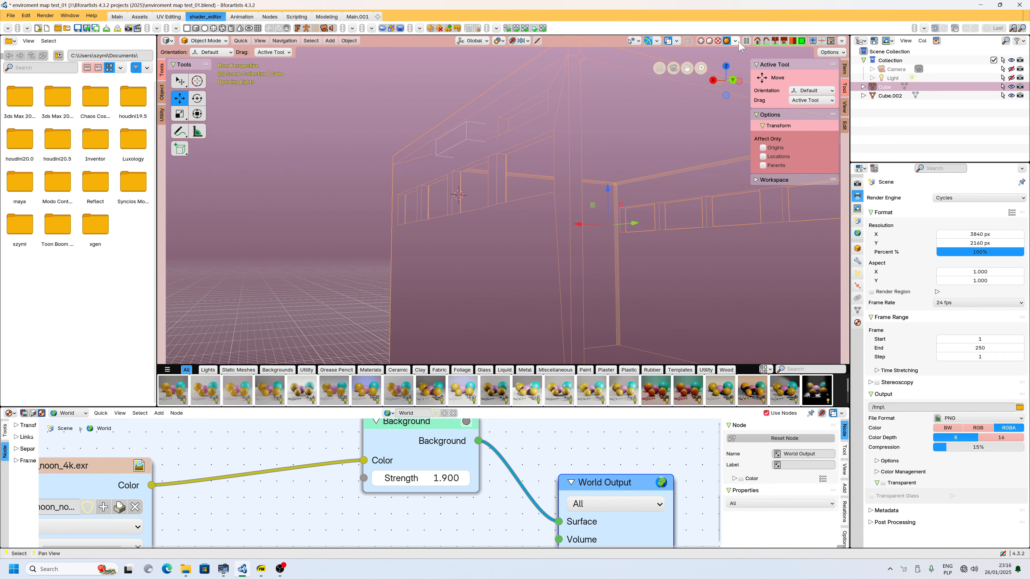
scroll(673, 256, down, 3)
alt+middle_drag(673, 255, 478, 233)
scroll(612, 243, up, 5)
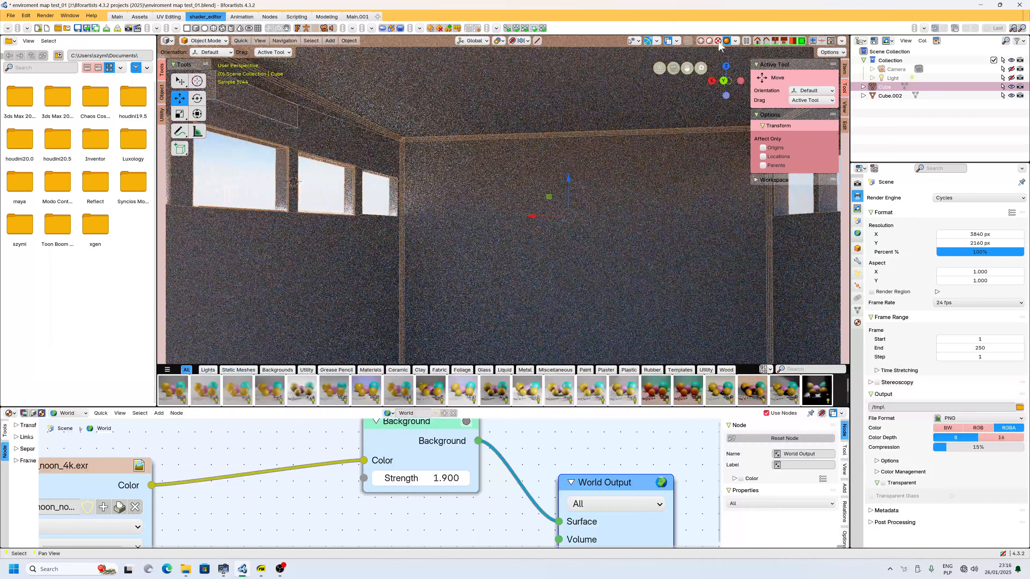
Switch the viewport back to material preview and return to the Modeling workspace.
click(718, 41)
scroll(450, 289, down, 4)
mouse_move(450, 289)
middle_down()
mouse_move(379, 290)
mouse_move(283, 183)
middle_up()
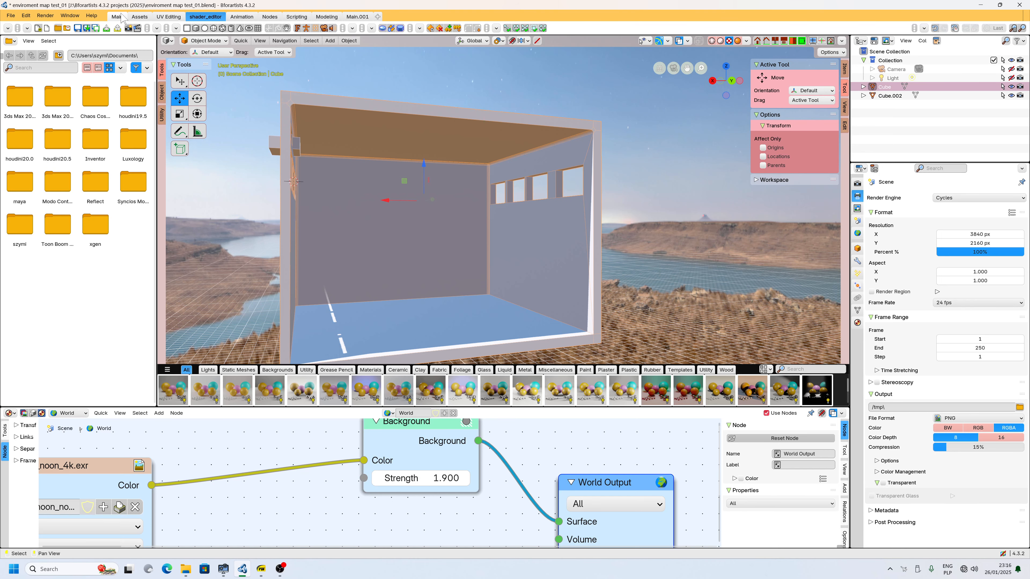
click(332, 18)
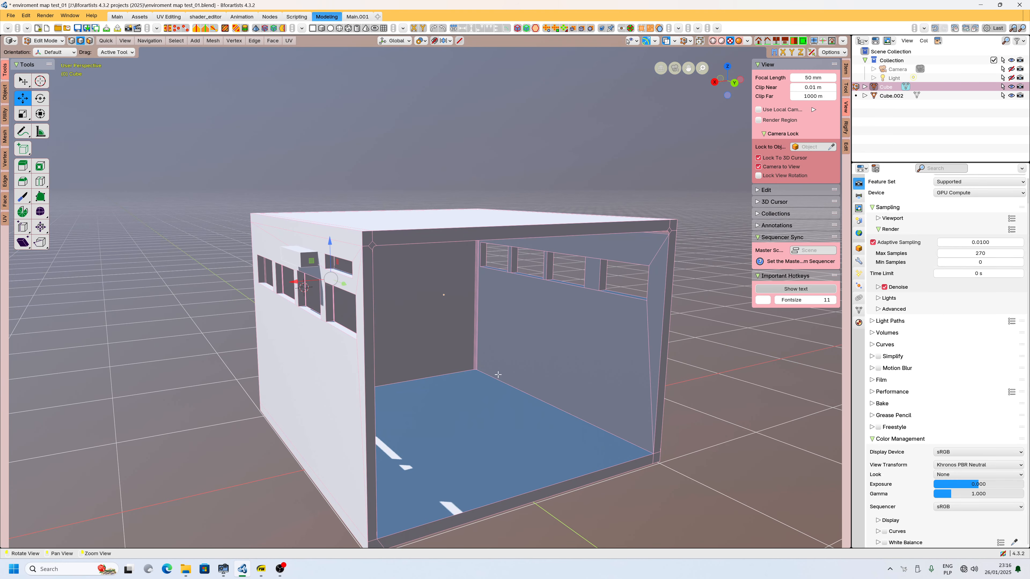
middle_drag(498, 375, 426, 303)
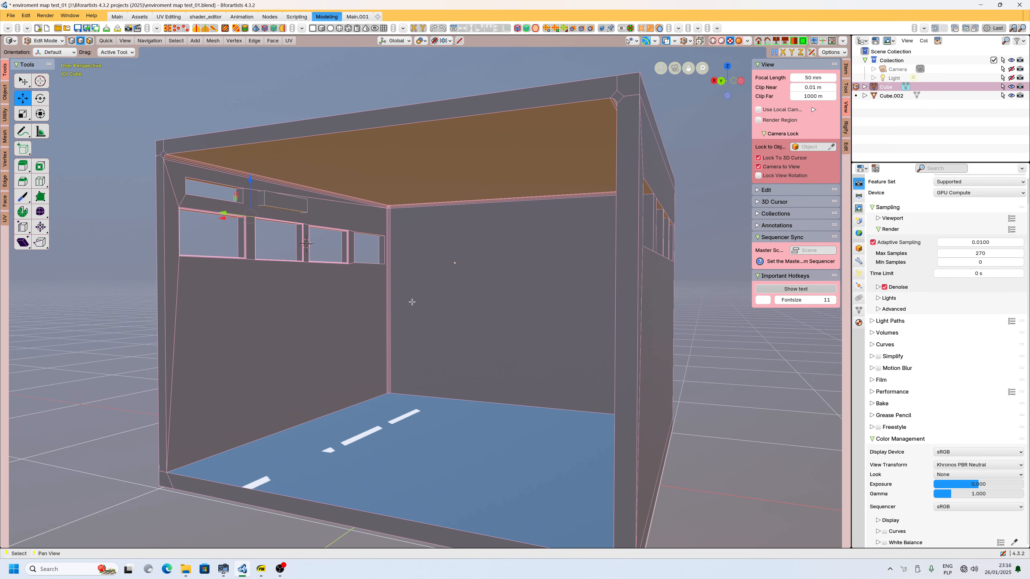
click(280, 569)
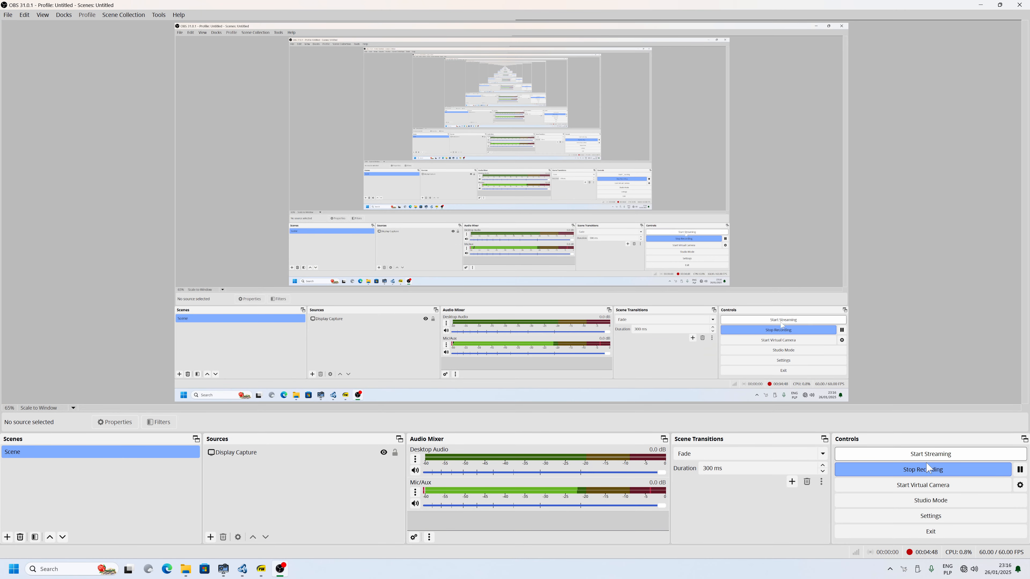
click(245, 573)
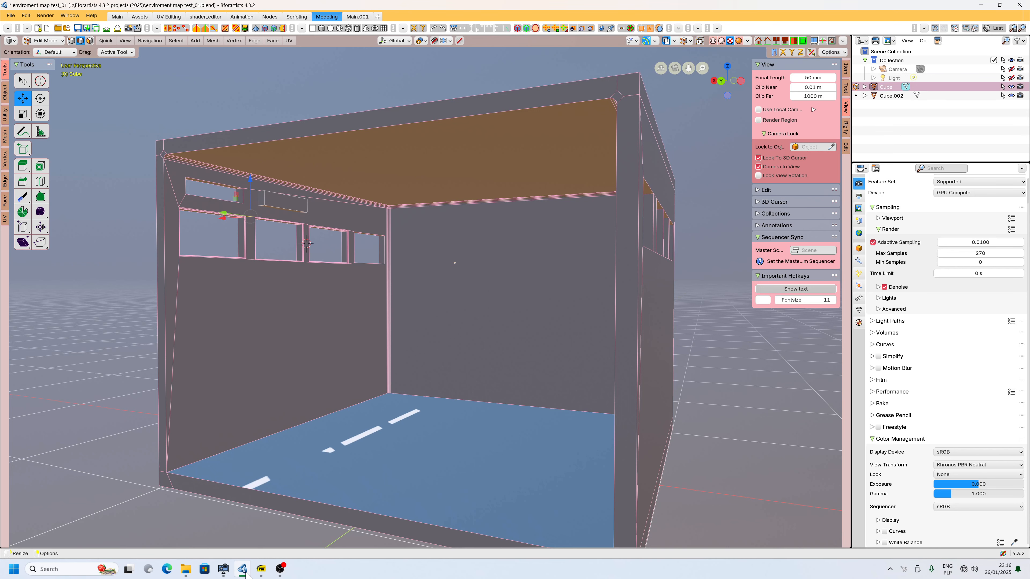